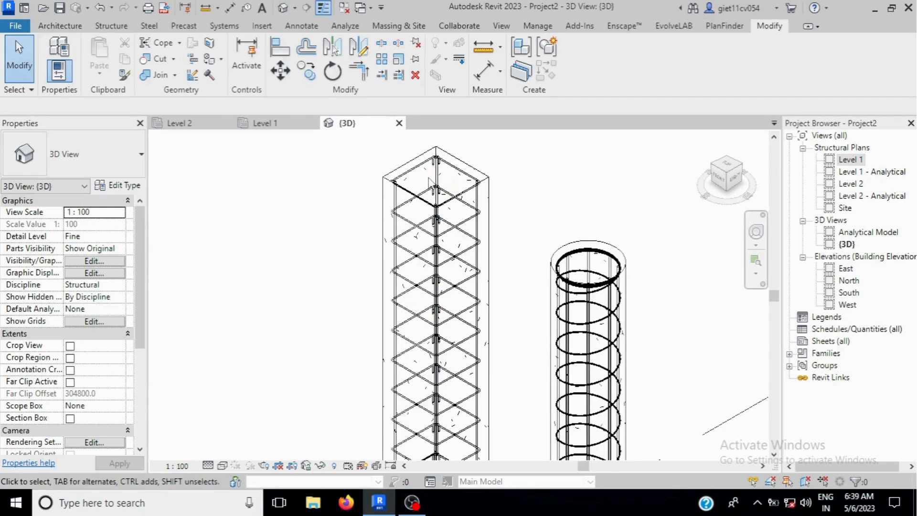
Step: Examine the reinforcement cages of the finished square and round columns in the 3D view
scroll(456, 193, down, 2)
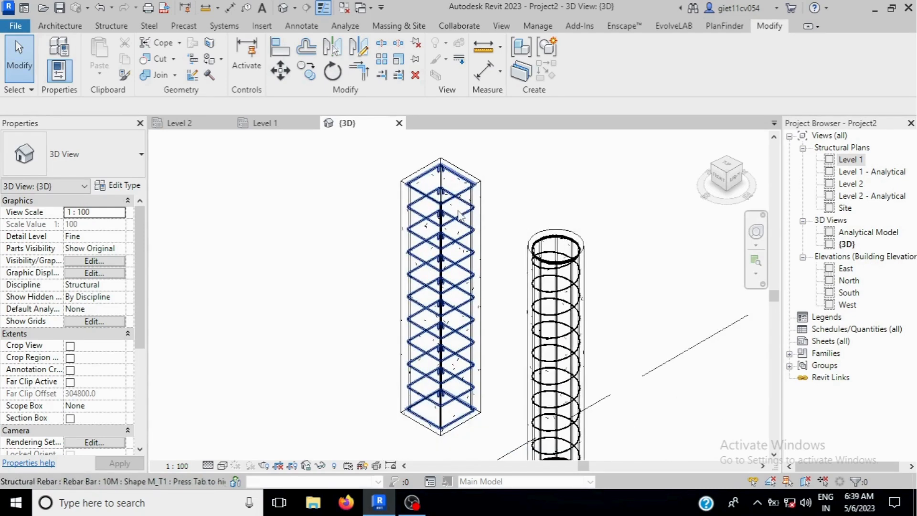
scroll(458, 210, down, 1)
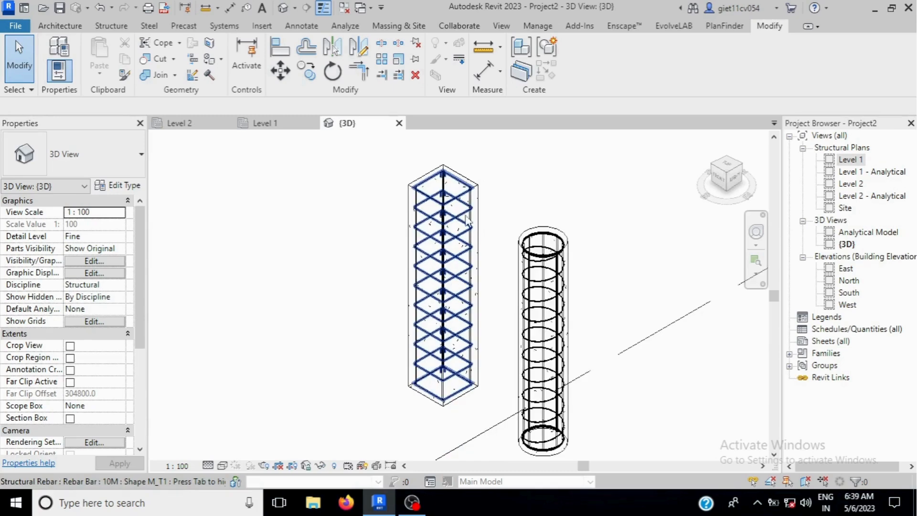
scroll(580, 324, up, 3)
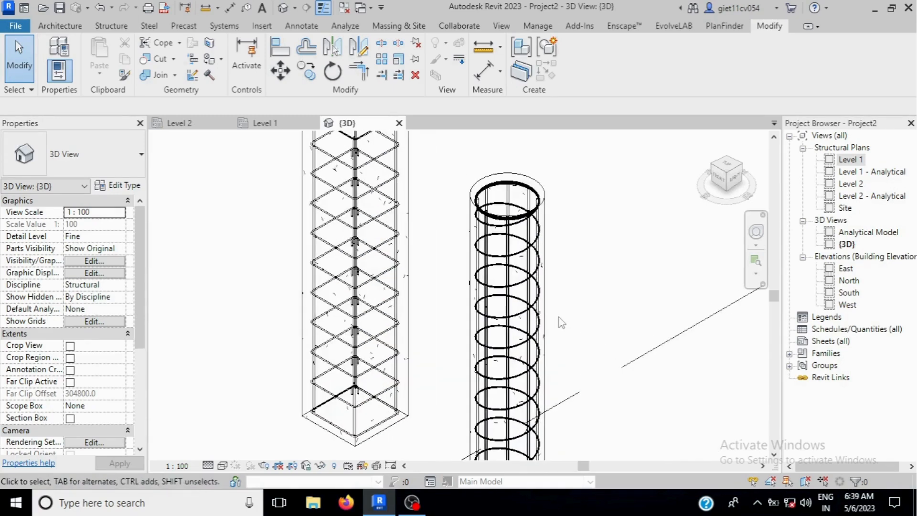
scroll(521, 308, down, 1)
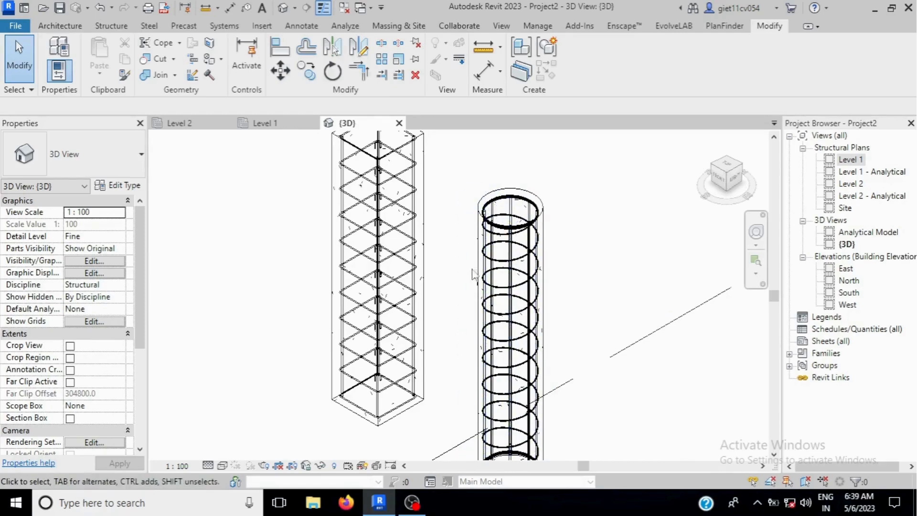
scroll(473, 273, down, 1)
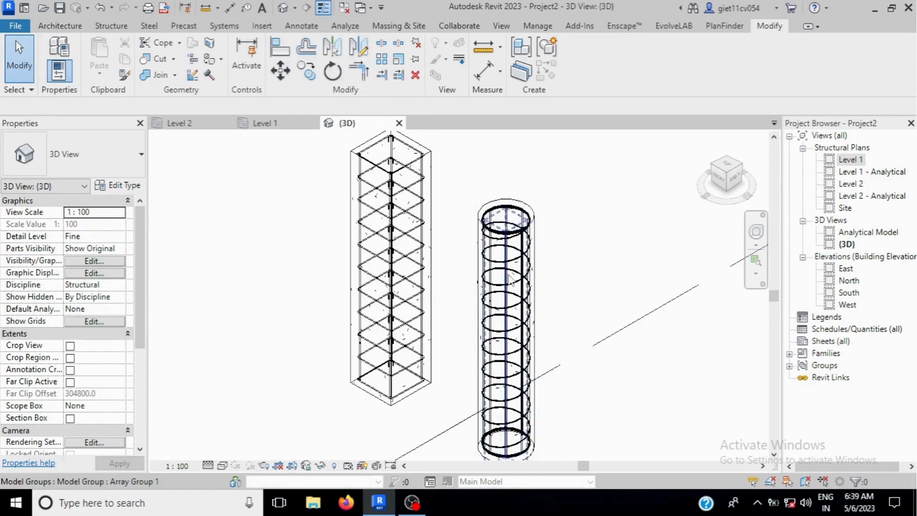
scroll(511, 279, up, 1)
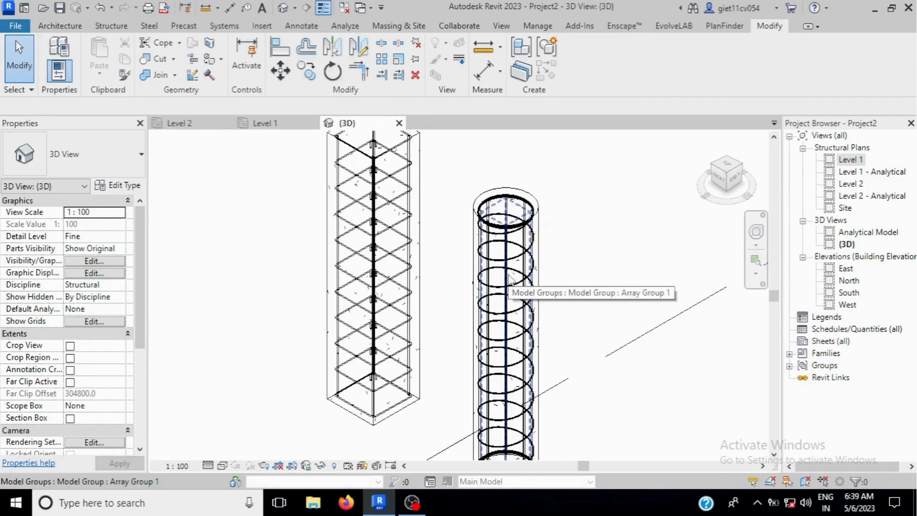
scroll(573, 285, down, 2)
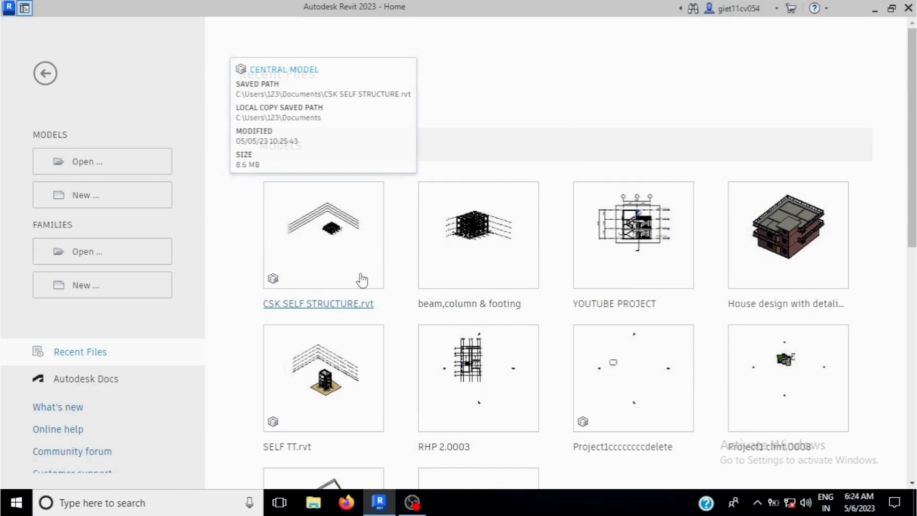
Step: Create a new project from the Metric-Structural Template and open the Level 1 structural plan
click(87, 203)
click(452, 224)
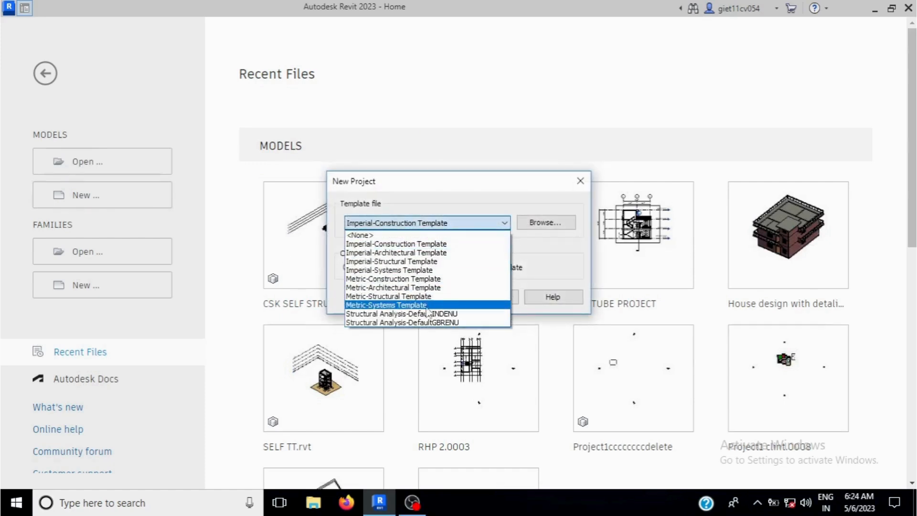
click(382, 298)
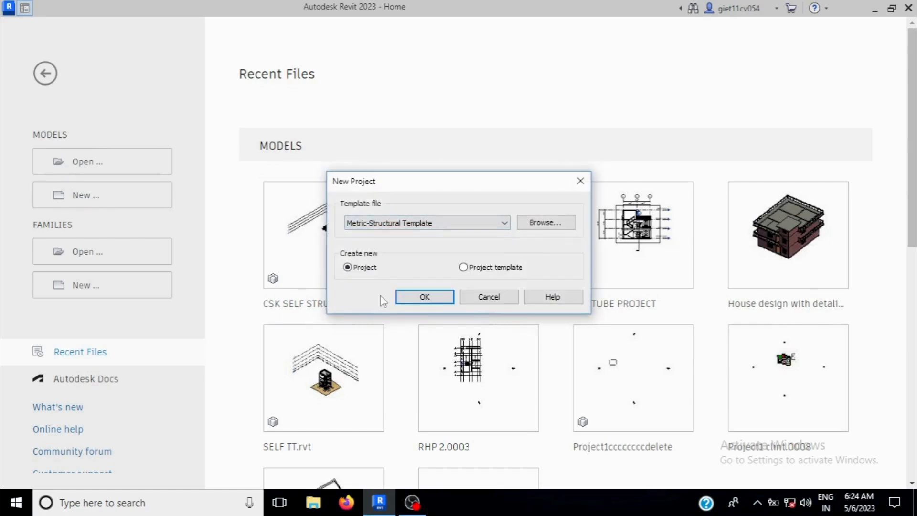
click(424, 297)
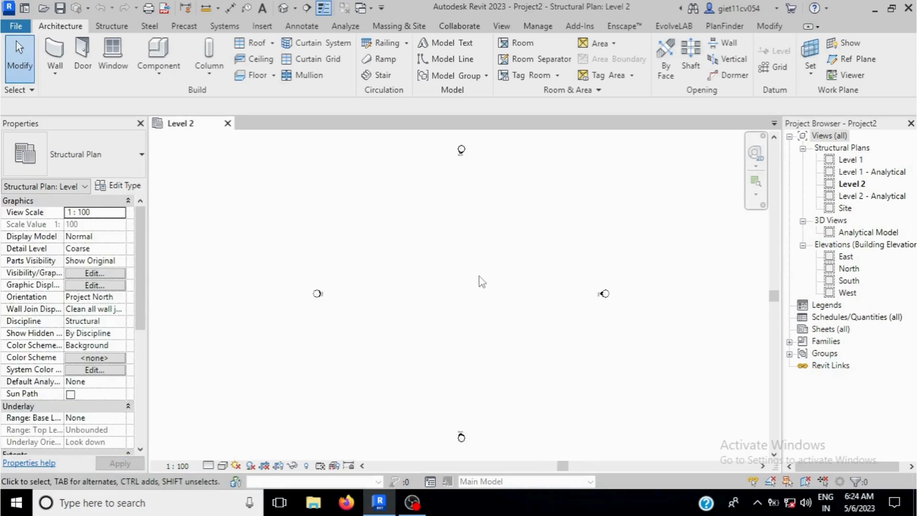
double_click(847, 162)
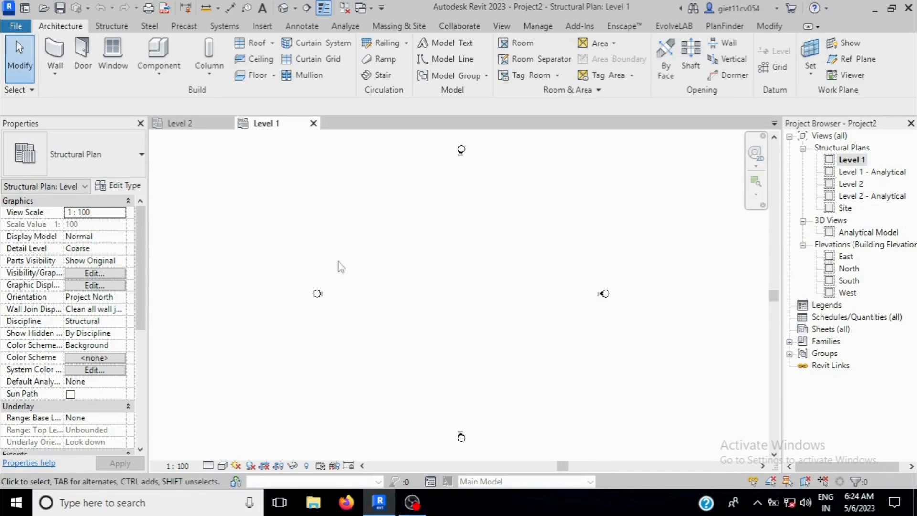
Step: Start a structural column and browse the family library to the UK folder inside the English library
click(117, 30)
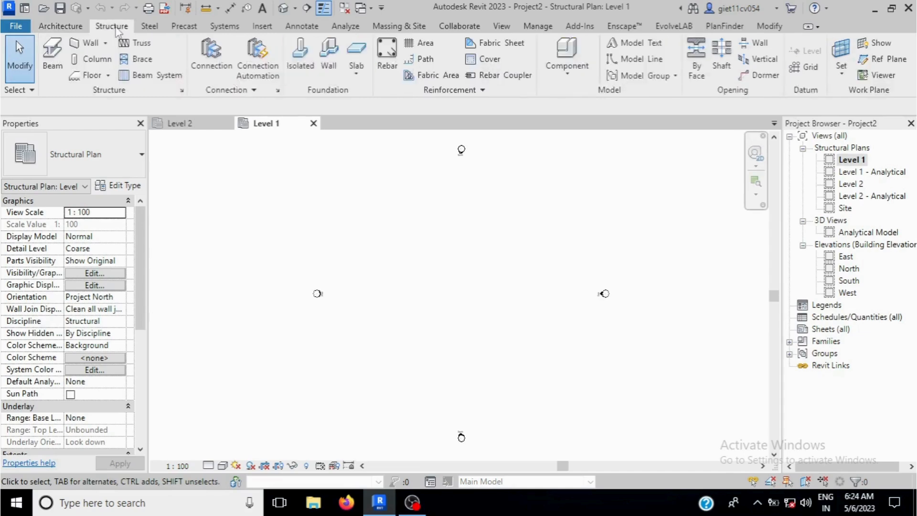
click(93, 58)
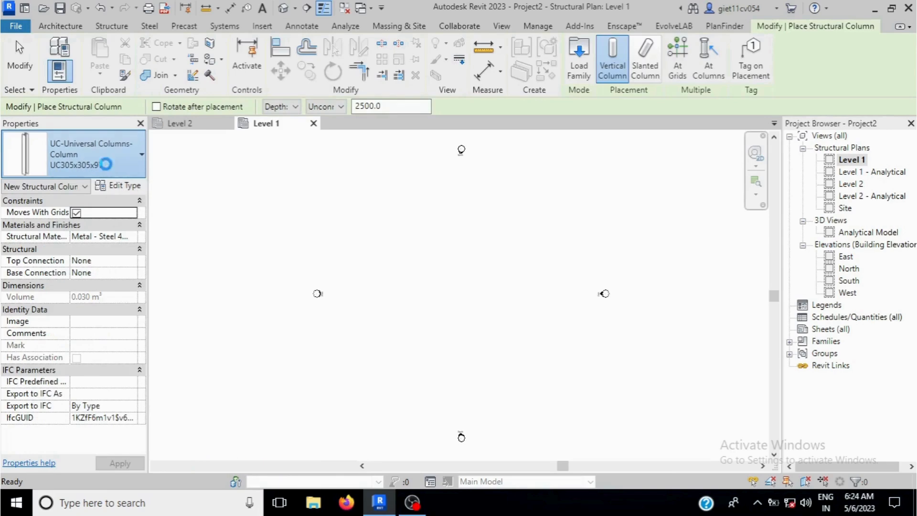
click(106, 164)
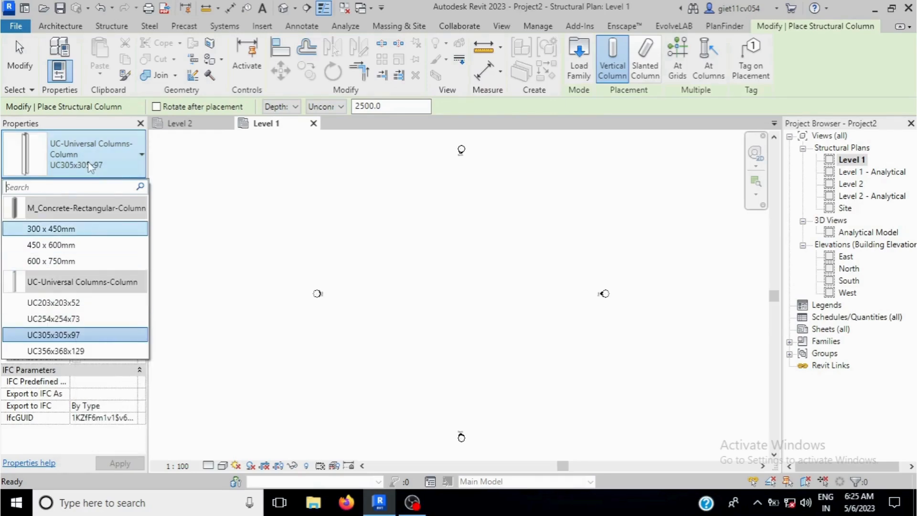
click(588, 79)
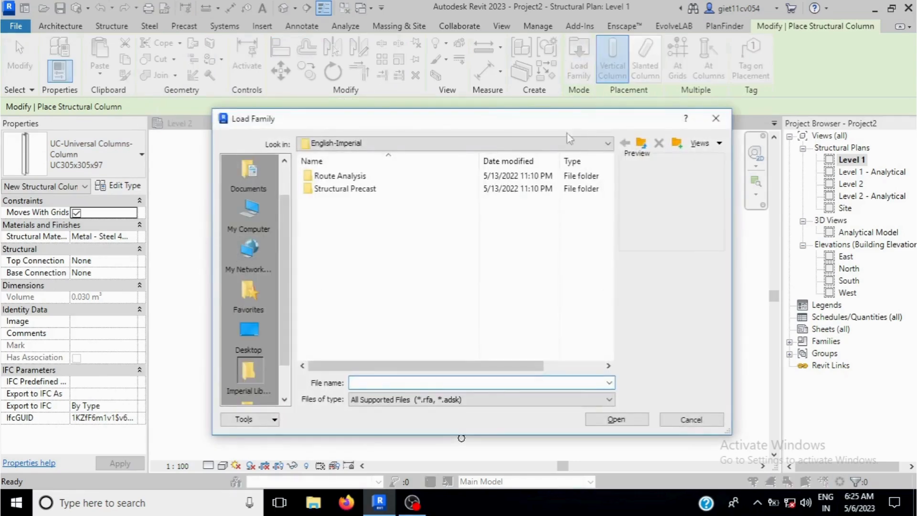
click(581, 144)
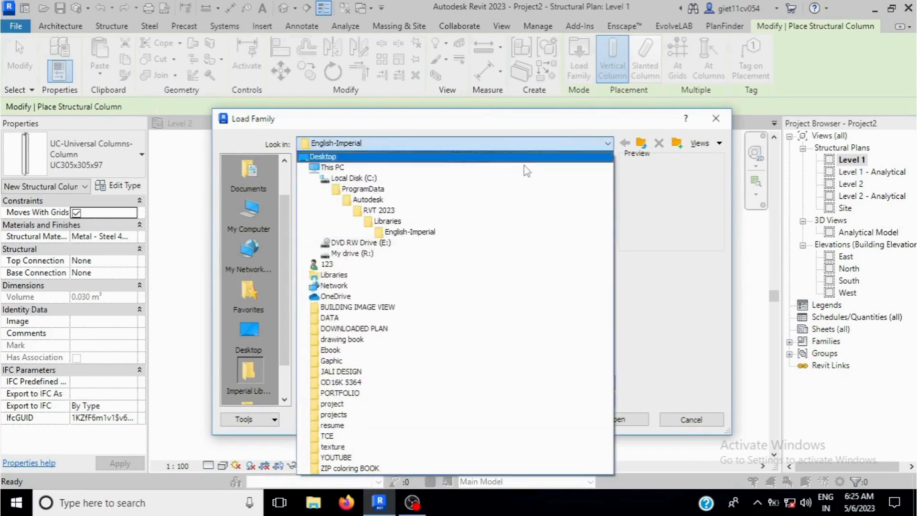
click(393, 224)
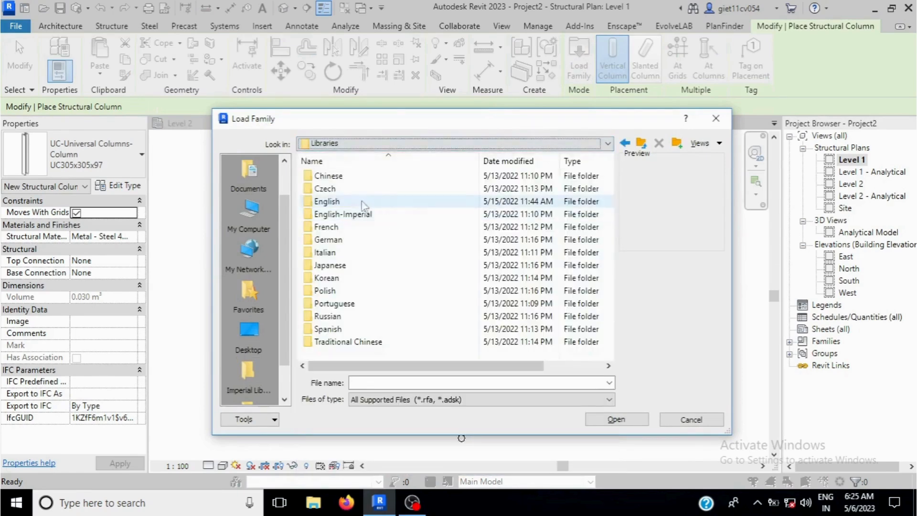
double_click(374, 202)
double_click(368, 214)
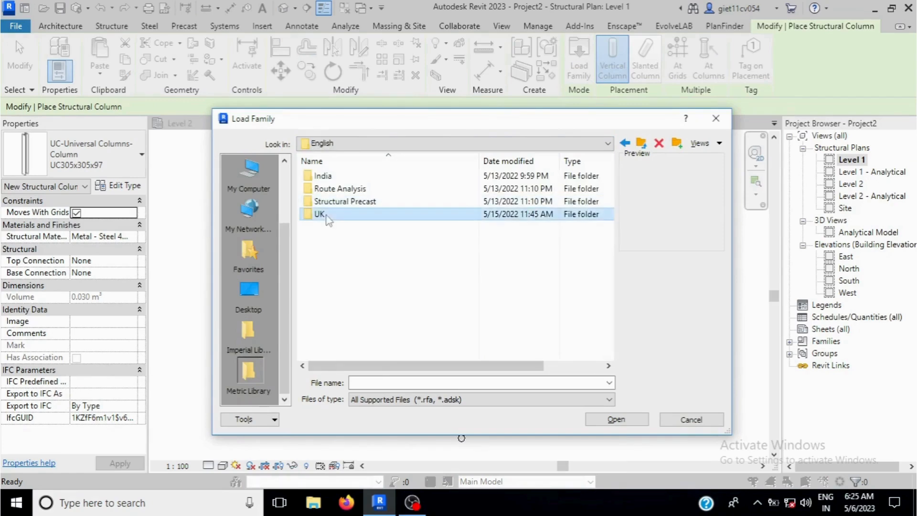
Step: Load the Concrete Round and Concrete Square families from the Concrete folder of Structural Columns
scroll(350, 304, down, 4)
scroll(350, 304, down, 5)
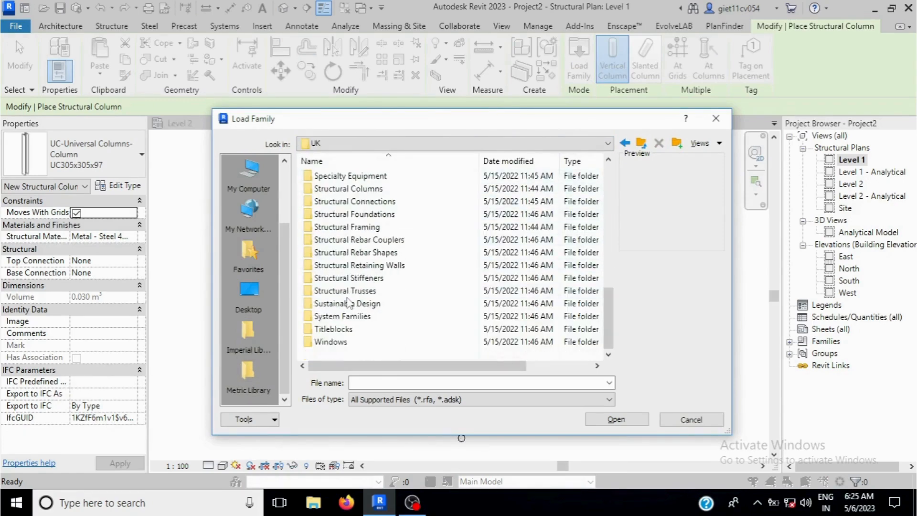
scroll(350, 303, up, 4)
scroll(350, 304, down, 3)
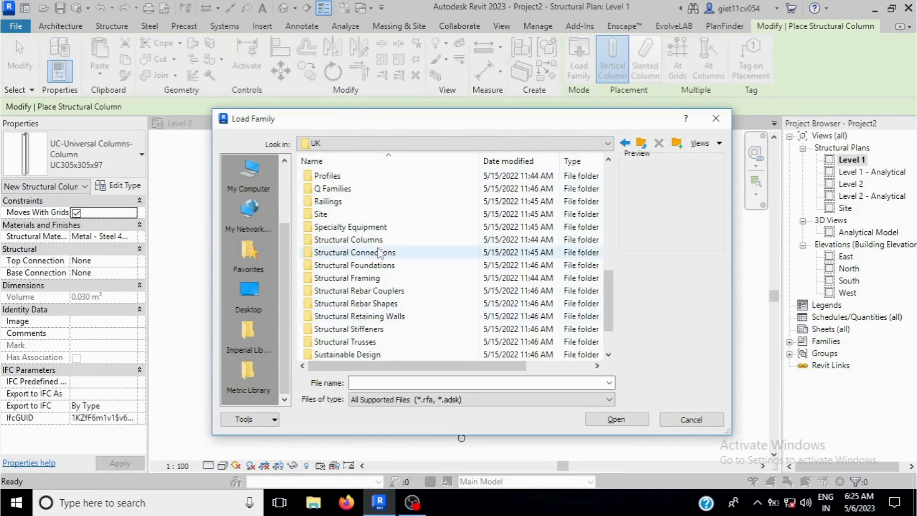
double_click(348, 240)
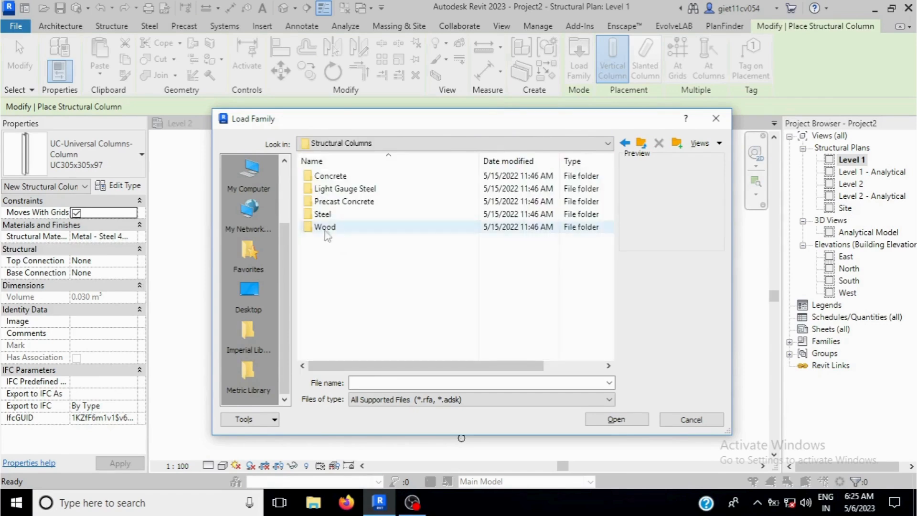
click(337, 176)
double_click(337, 176)
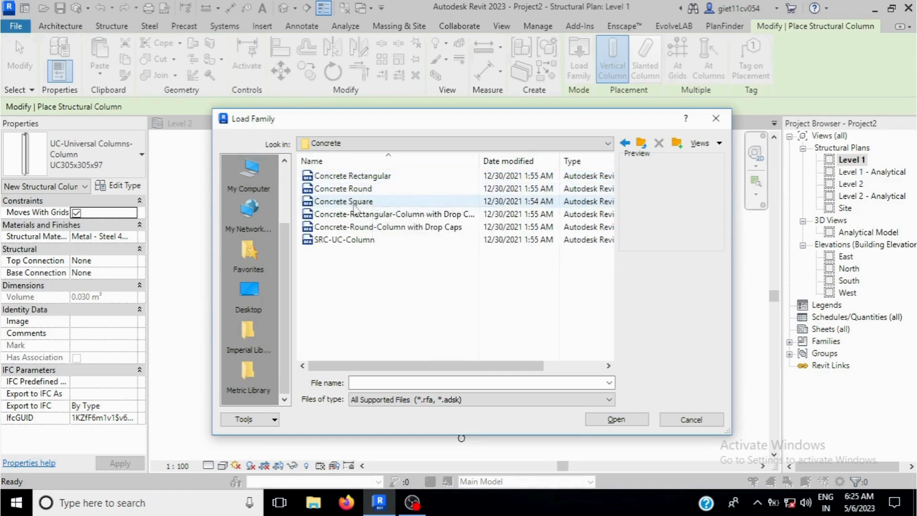
click(351, 203)
click(349, 191)
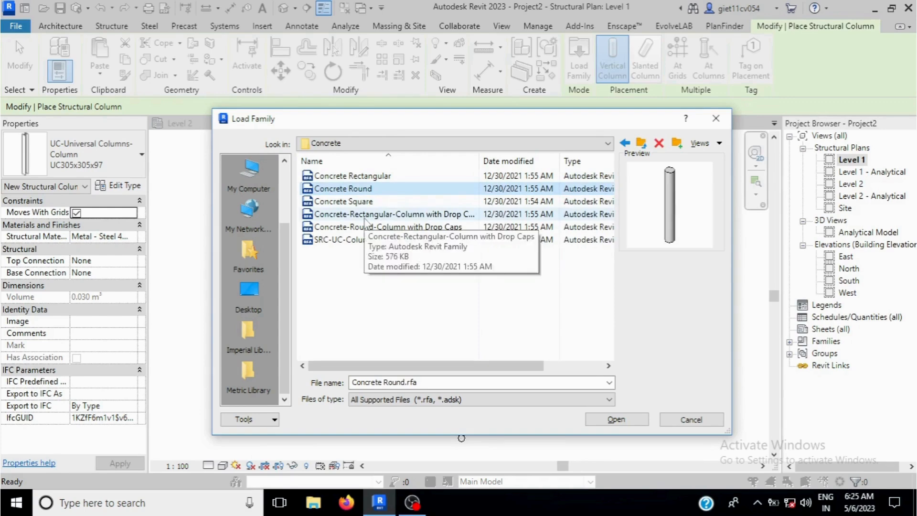
click(366, 201)
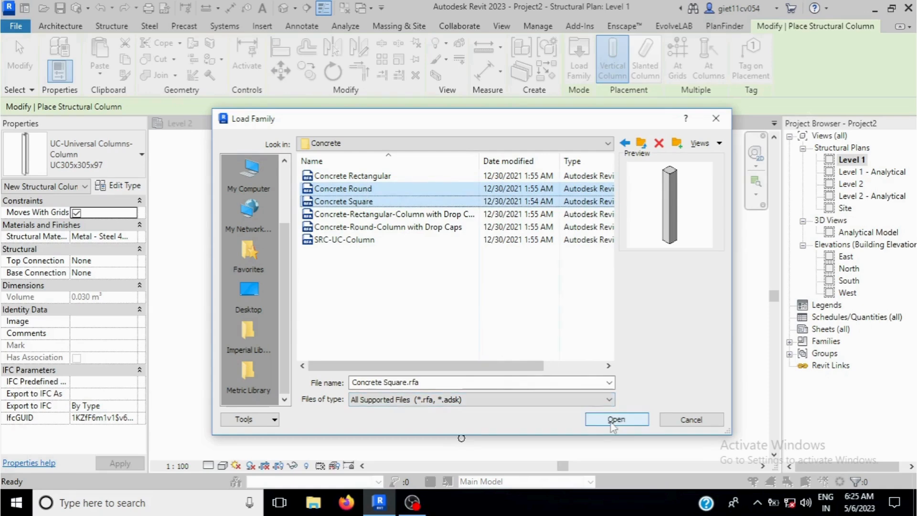
click(613, 419)
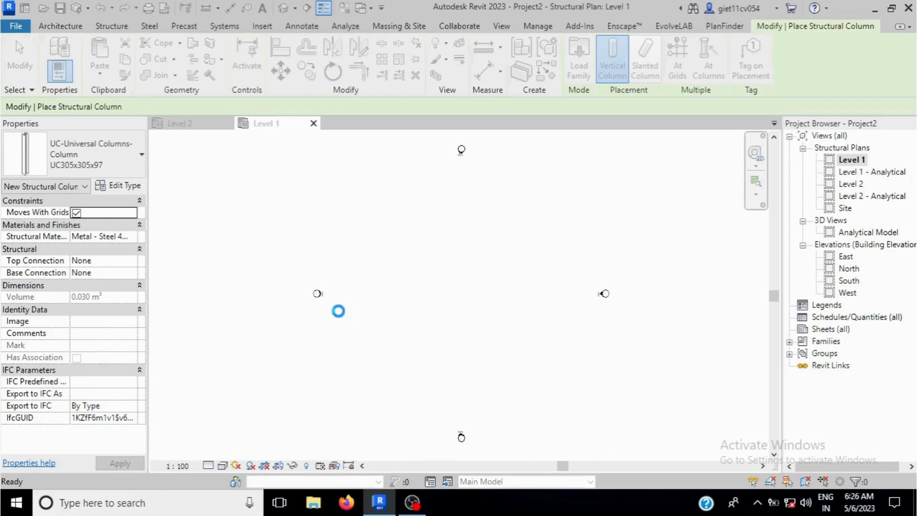
Step: Place a Concrete Square 600 x 600mm column on Level 1, using Height up to Level 2
click(117, 171)
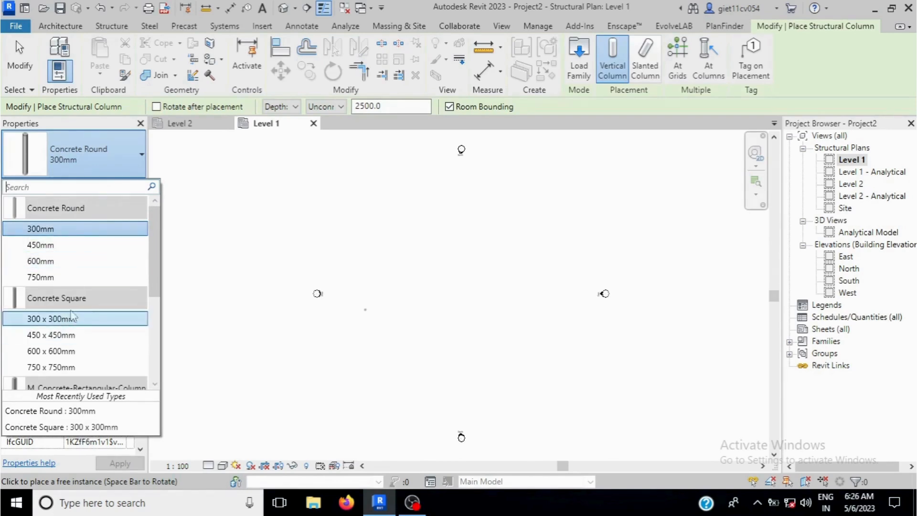
click(67, 353)
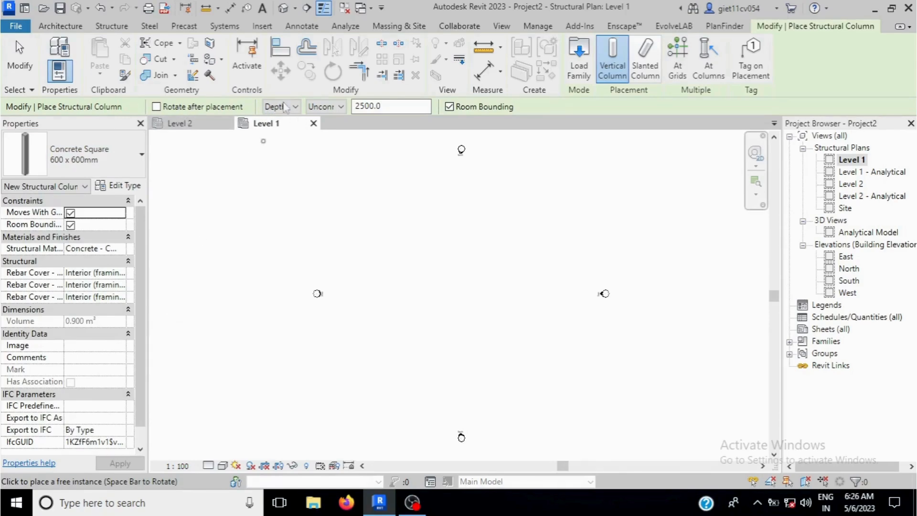
click(296, 110)
click(288, 131)
click(331, 111)
click(327, 136)
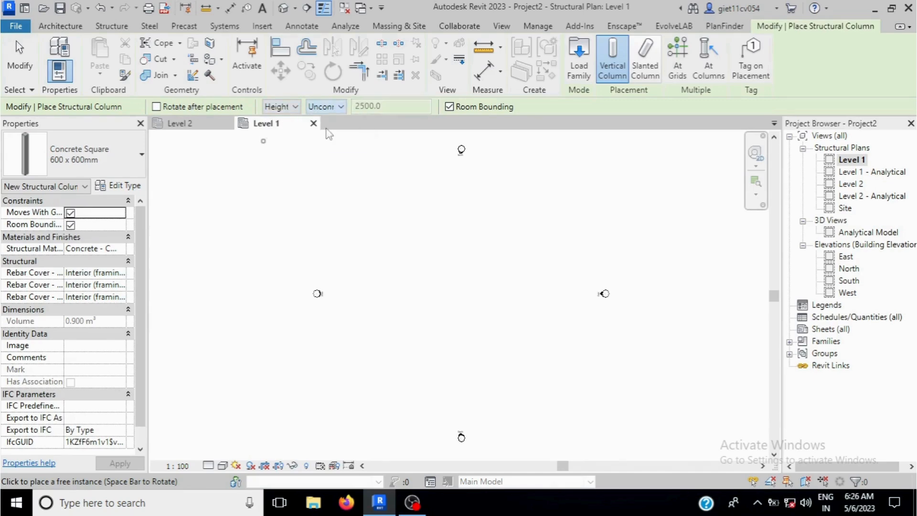
scroll(375, 288, up, 5)
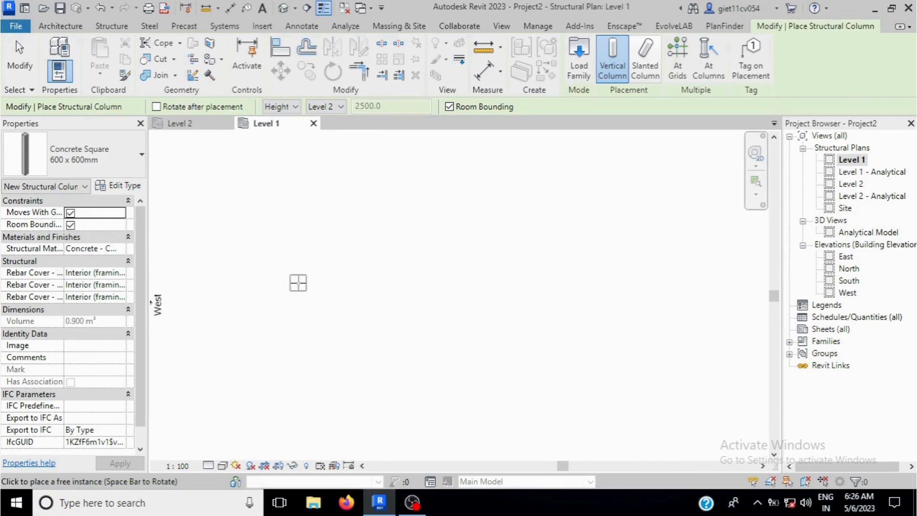
scroll(309, 293, up, 6)
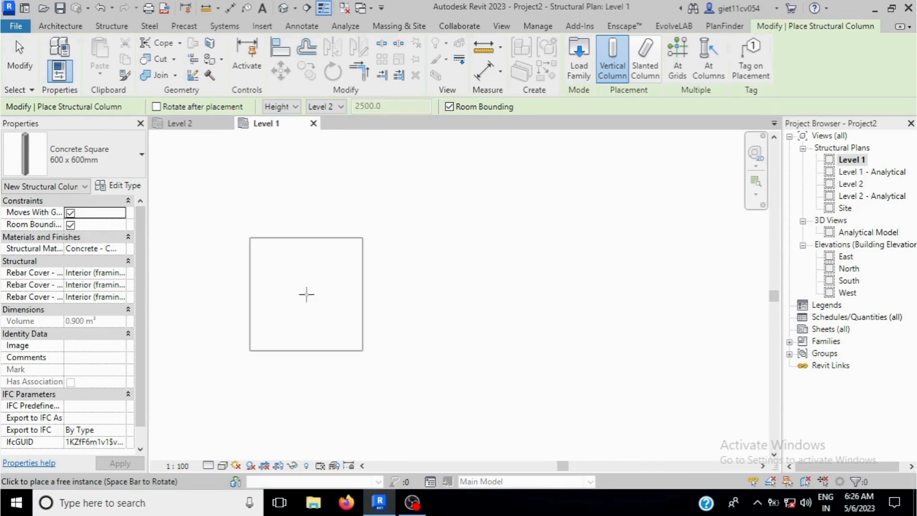
click(306, 294)
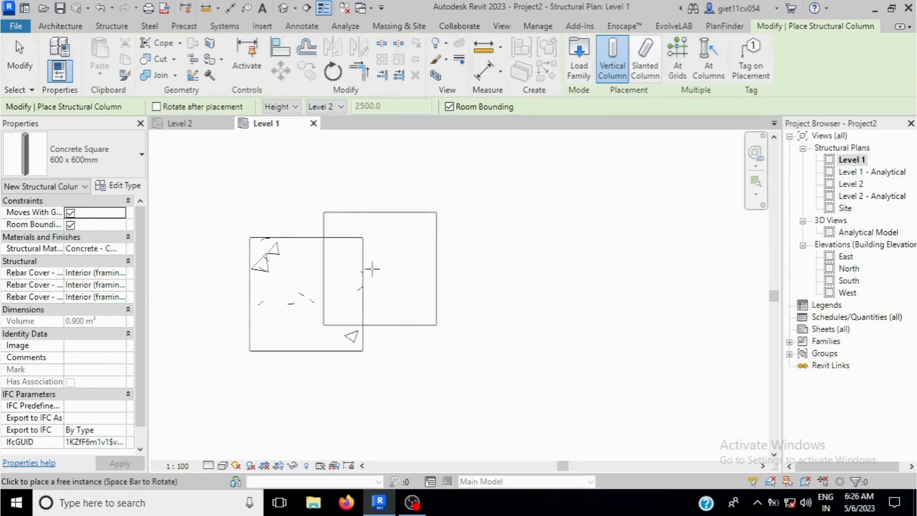
Step: Place a Concrete Round 600mm column to the right of the square column
click(114, 163)
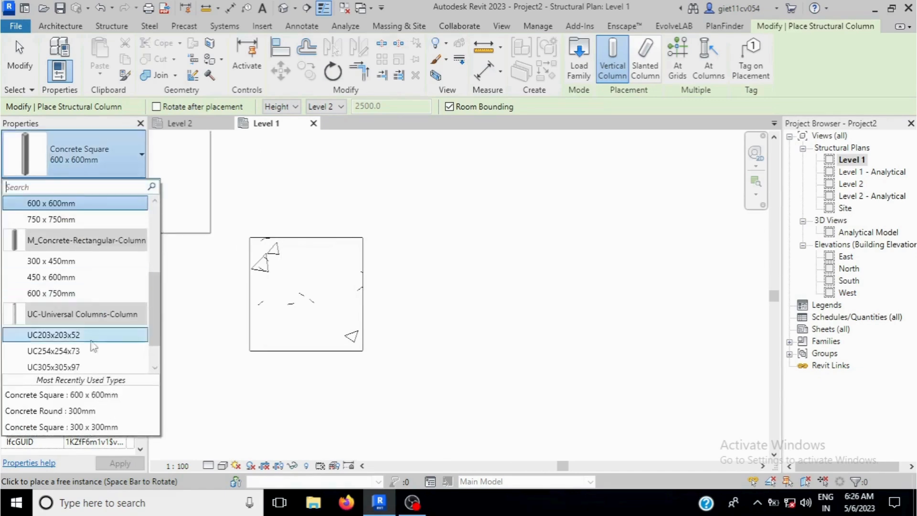
scroll(83, 249, up, 3)
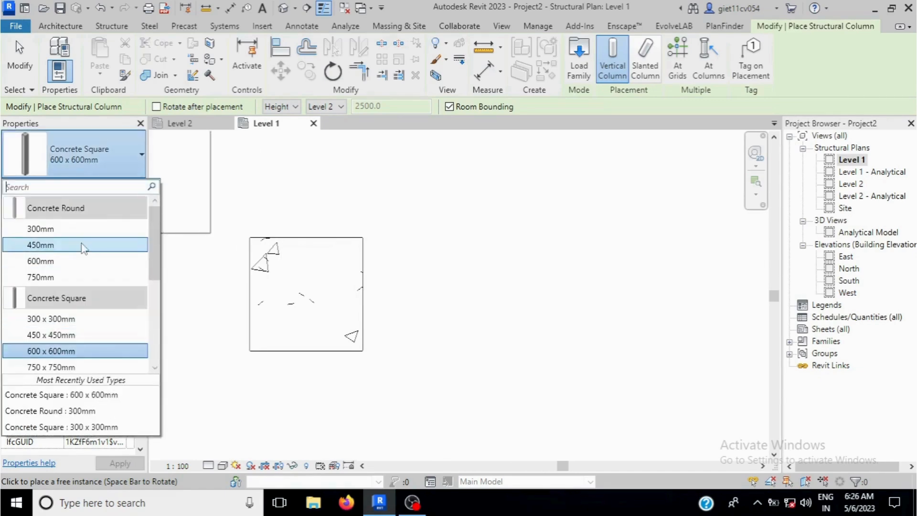
click(41, 261)
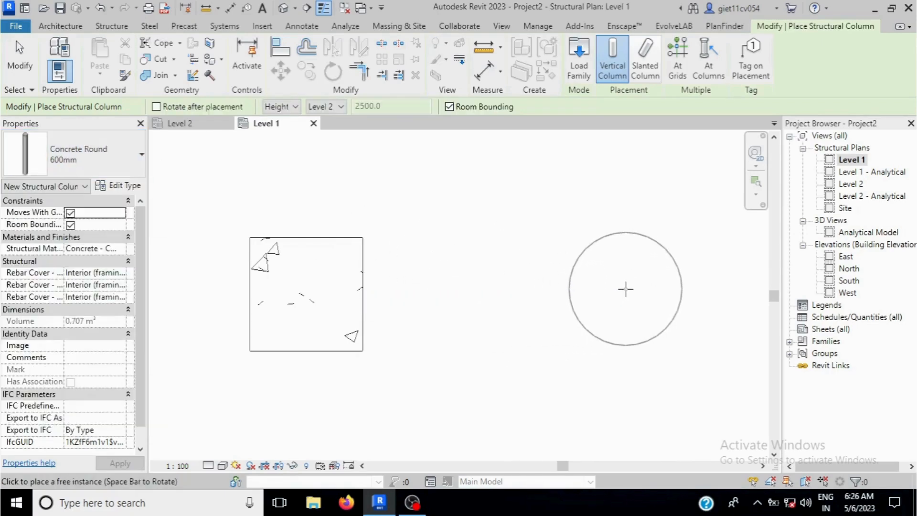
click(625, 289)
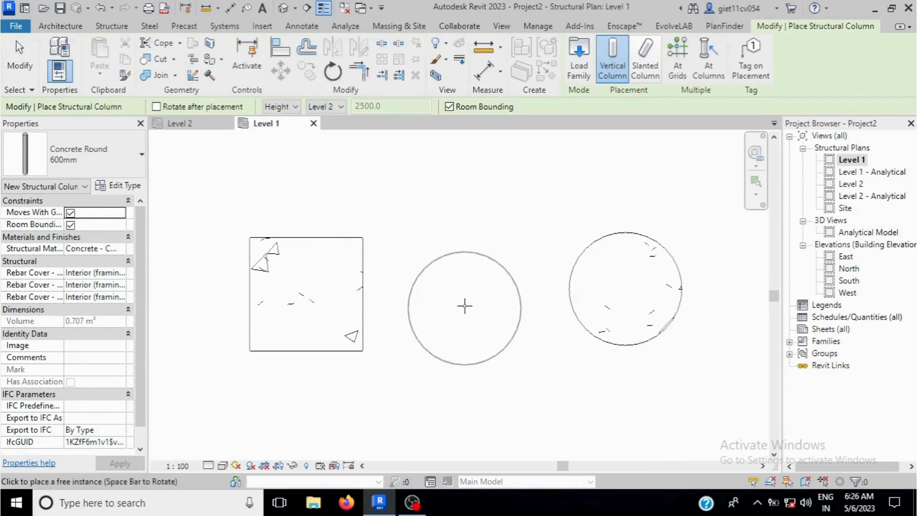
Step: End the column placement and set the Level 1 plan's view scale to 1 : 25
right_click(478, 282)
click(505, 64)
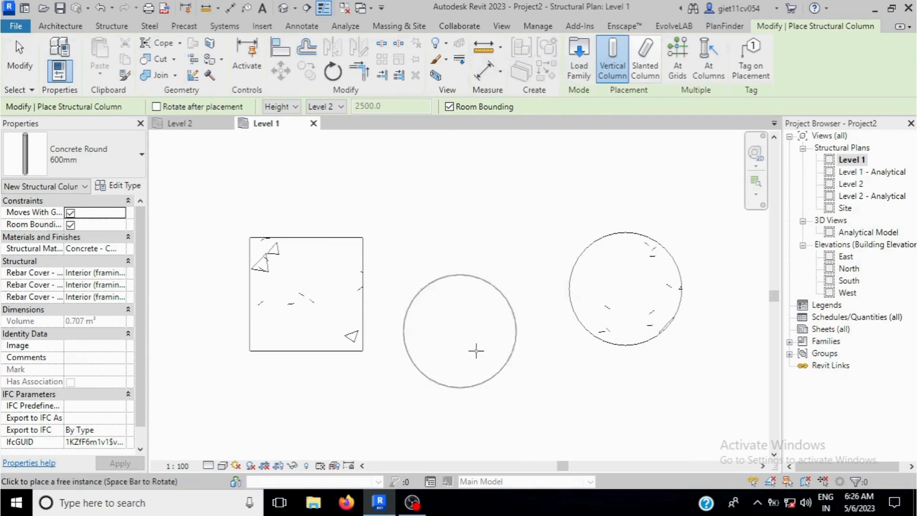
right_click(477, 293)
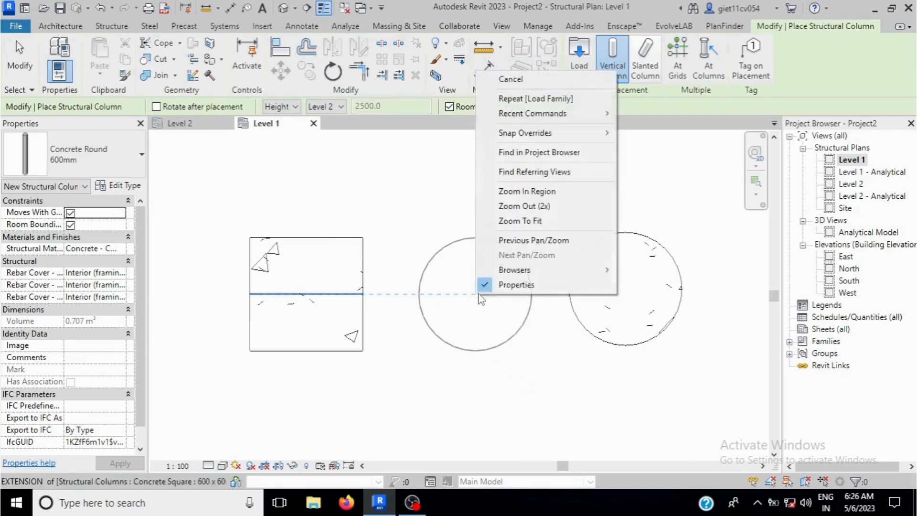
click(509, 81)
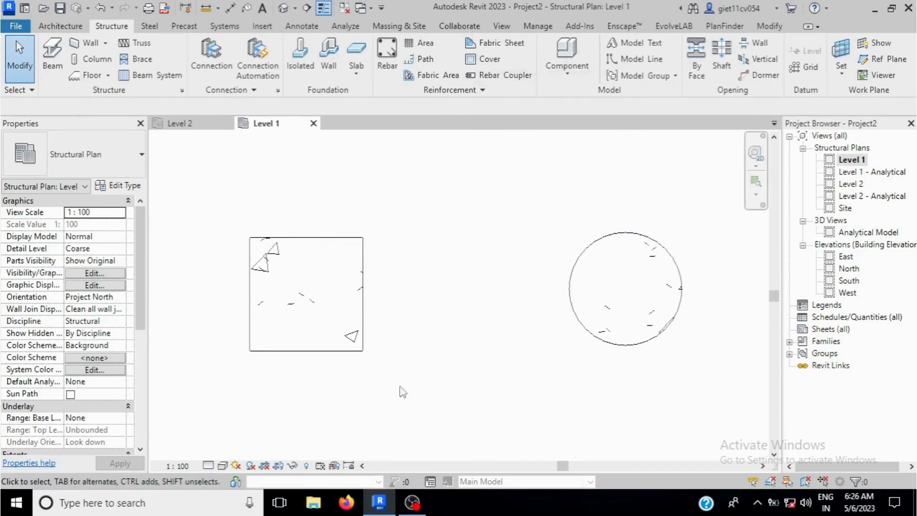
click(186, 466)
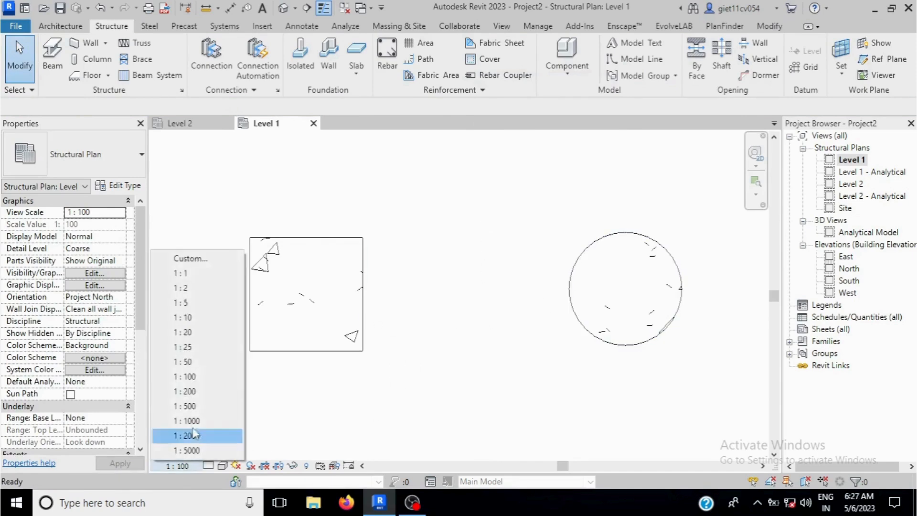
click(187, 348)
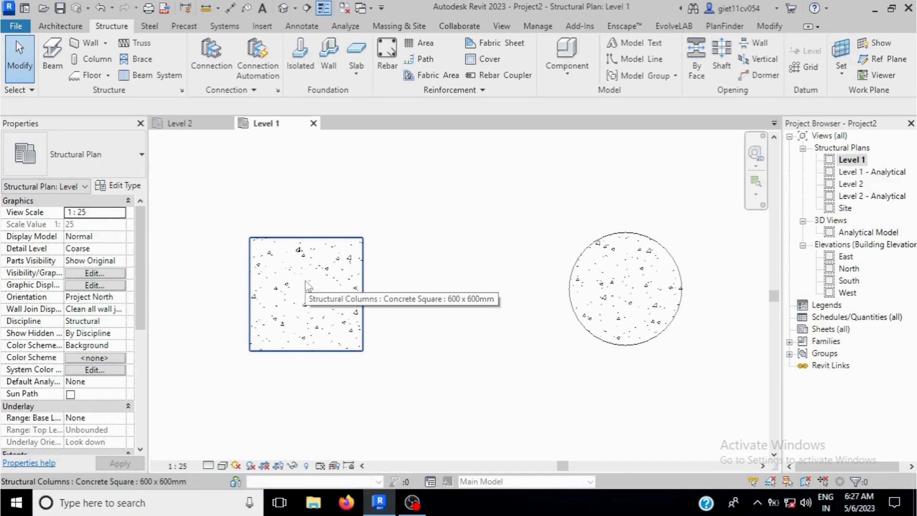
Step: Set the detail level of the Level 1 plan to Fine
click(208, 466)
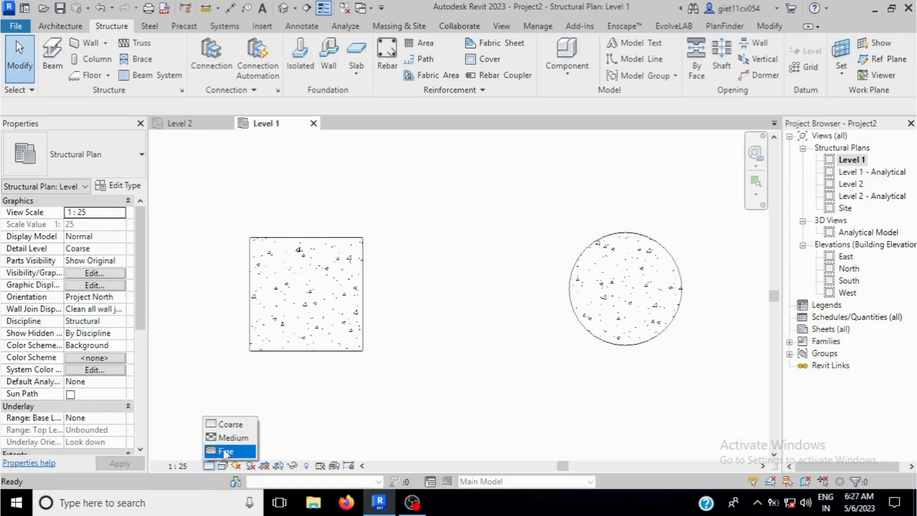
click(225, 452)
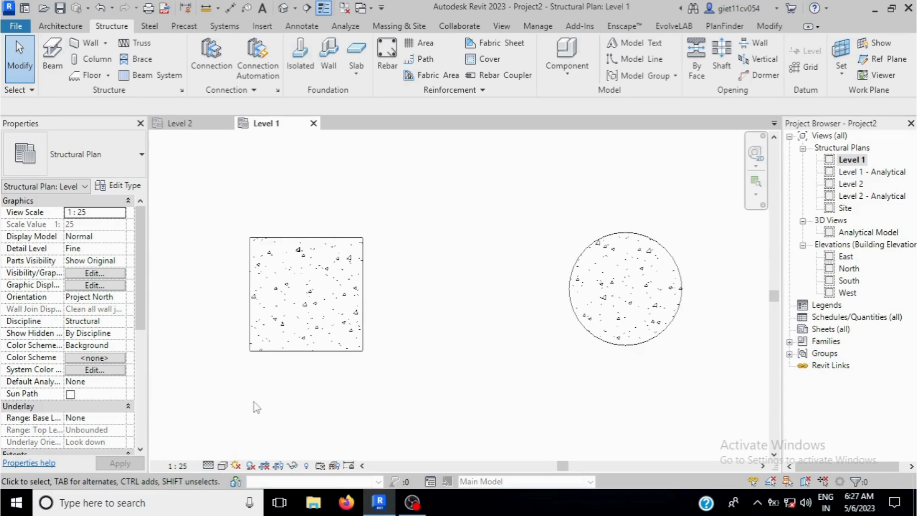
click(208, 465)
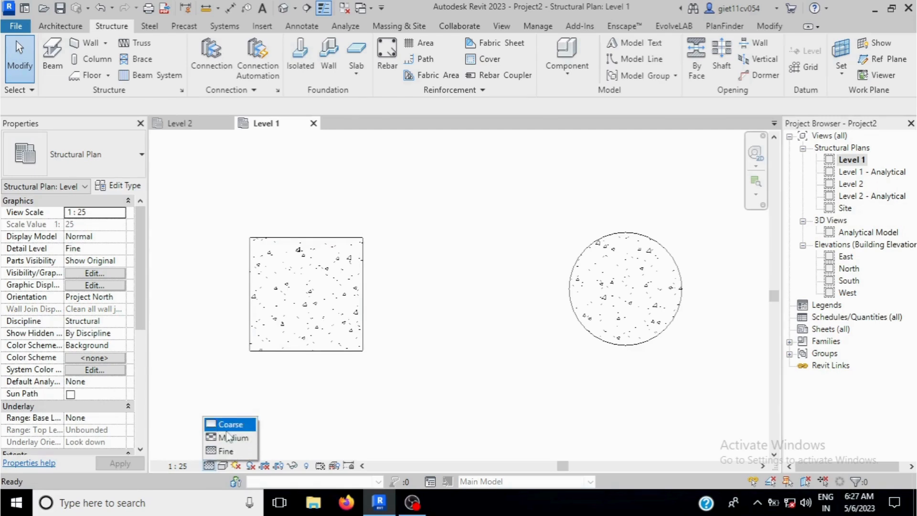
click(385, 368)
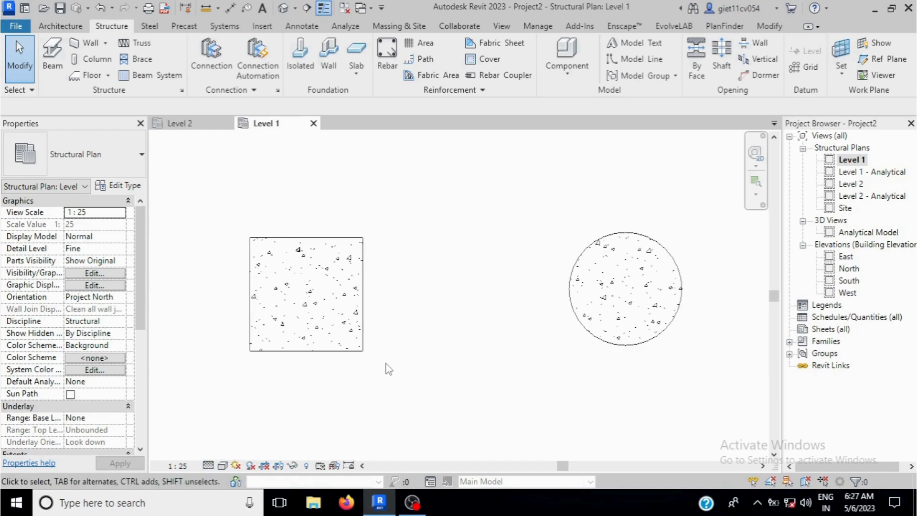
click(208, 467)
click(213, 451)
Step: Examine the rebar cover outline of the square column with the Cover tool
click(493, 67)
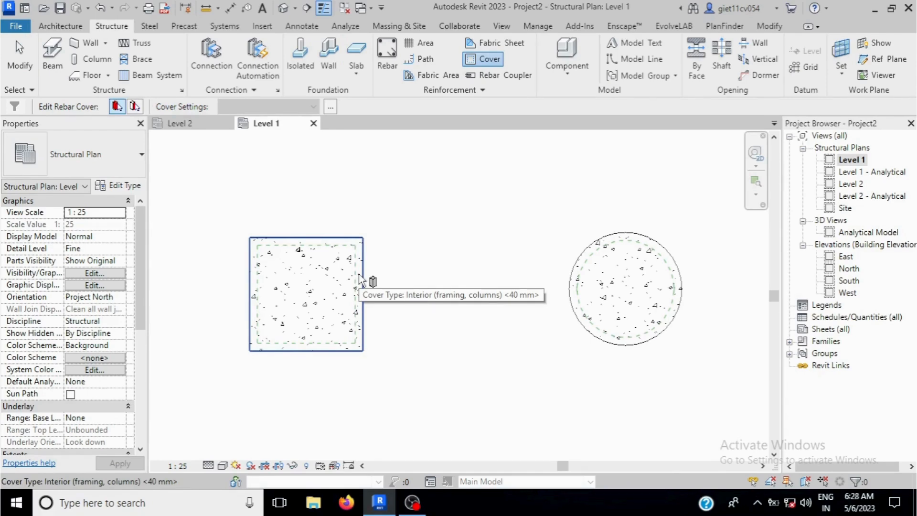
scroll(329, 254, up, 3)
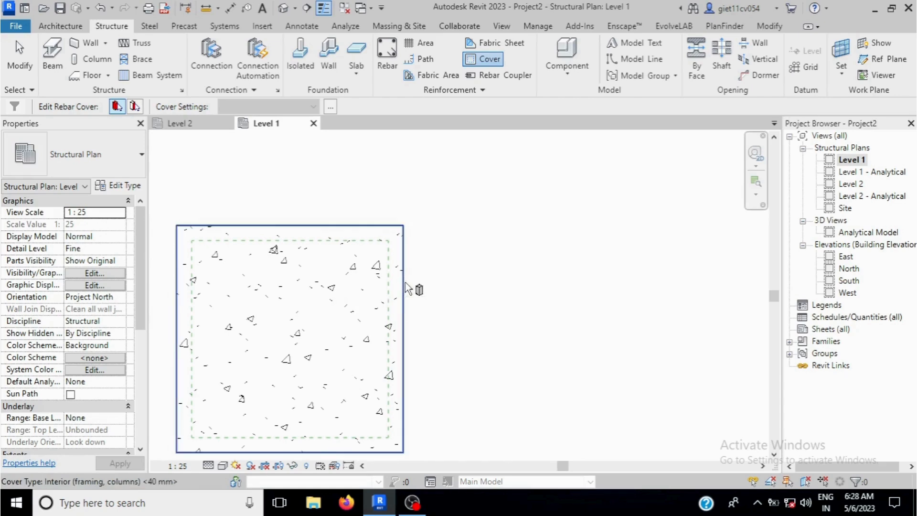
right_click(471, 258)
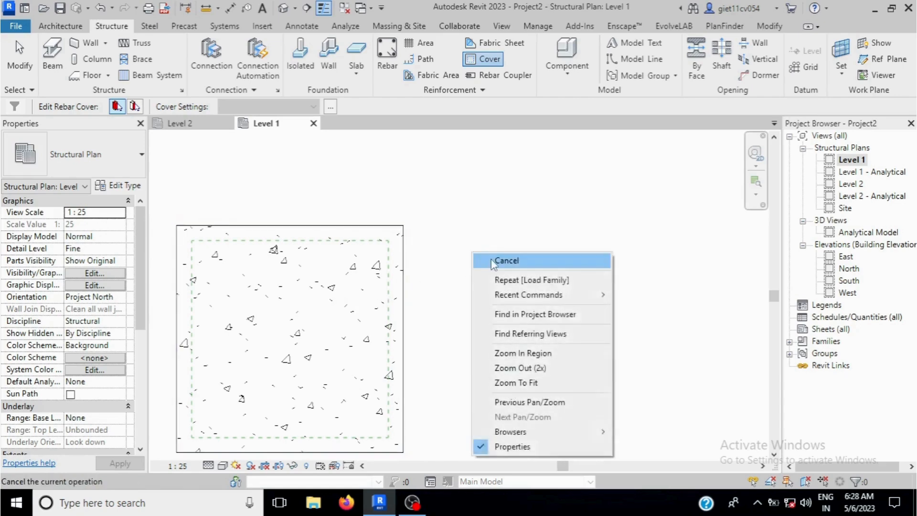
click(489, 259)
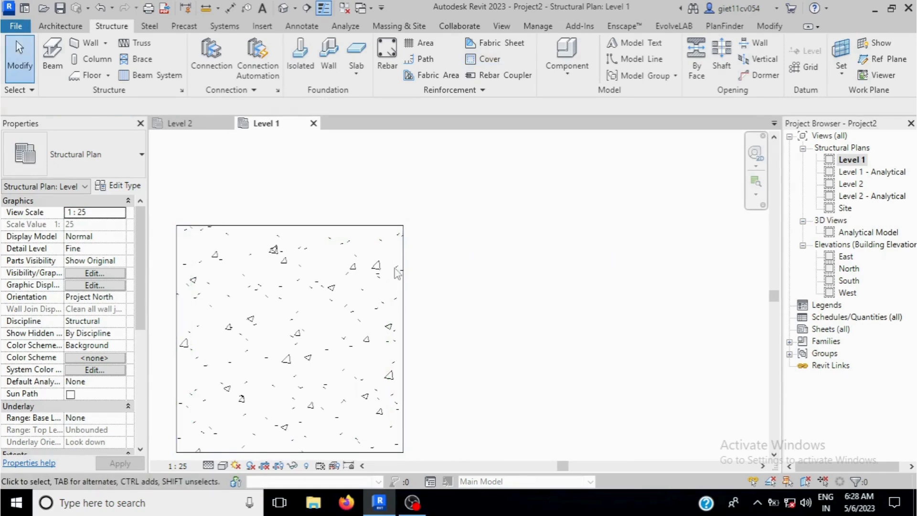
scroll(420, 242, down, 5)
scroll(420, 242, up, 3)
scroll(409, 250, up, 2)
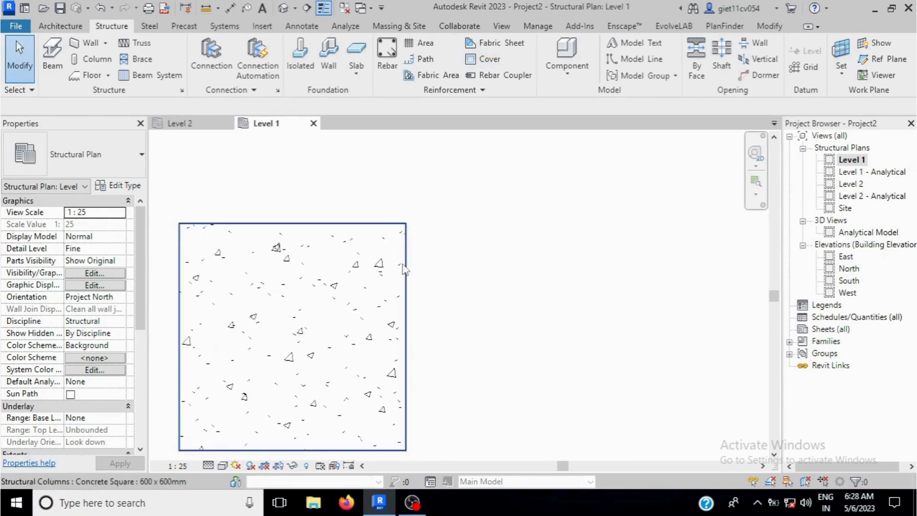
click(414, 260)
scroll(434, 238, down, 2)
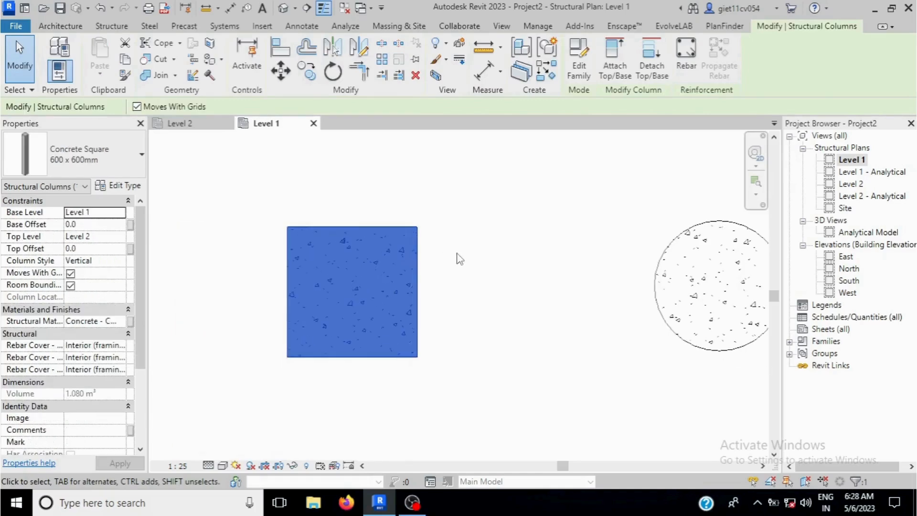
click(456, 258)
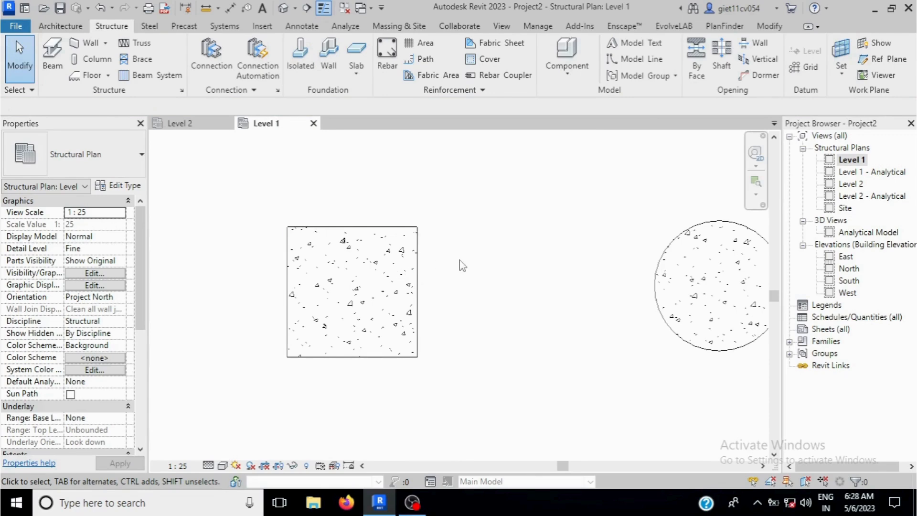
click(415, 266)
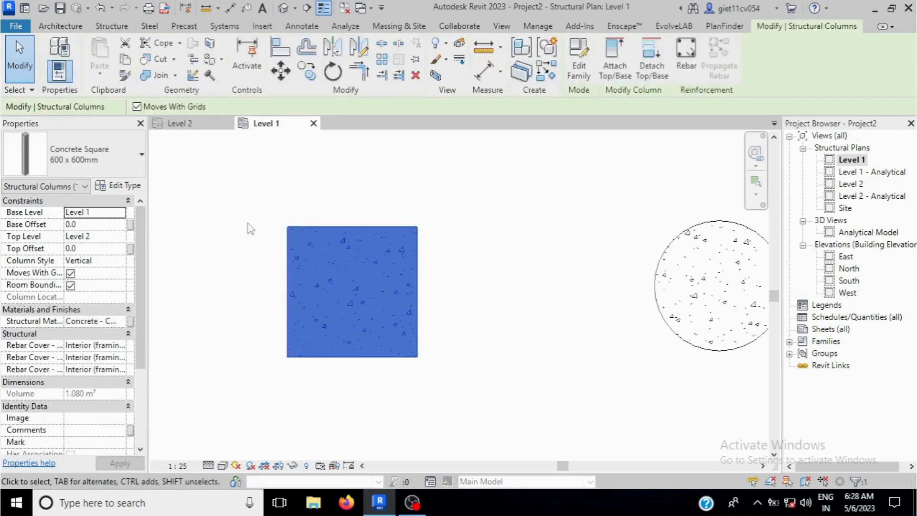
click(503, 163)
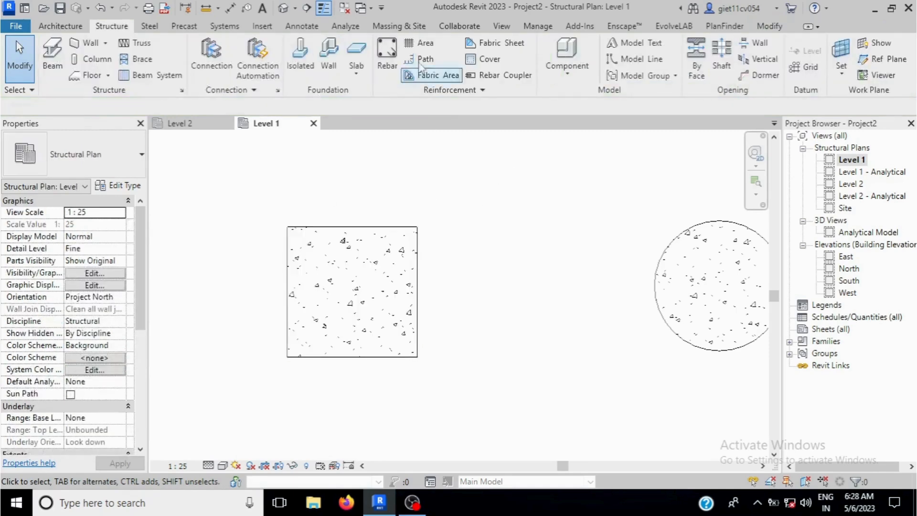
Step: Review the project's rebar cover types and their distances in the Rebar Cover Settings
click(484, 59)
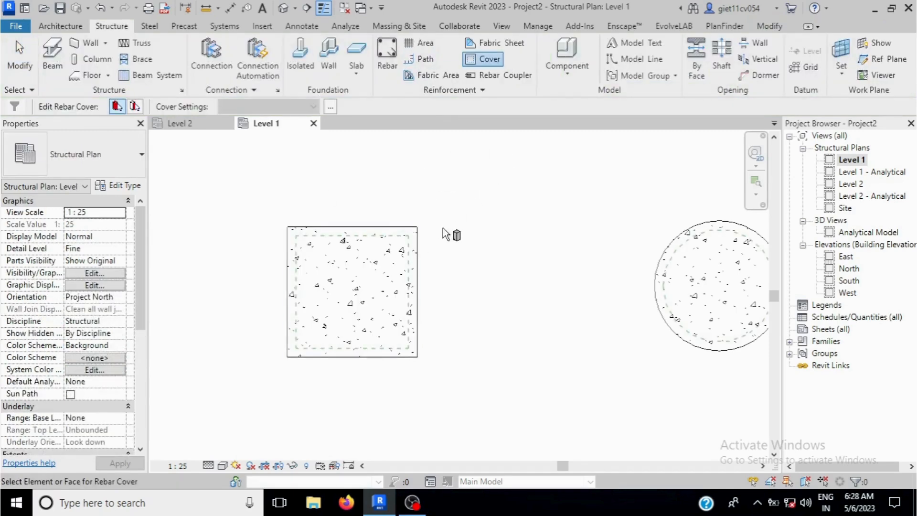
click(207, 107)
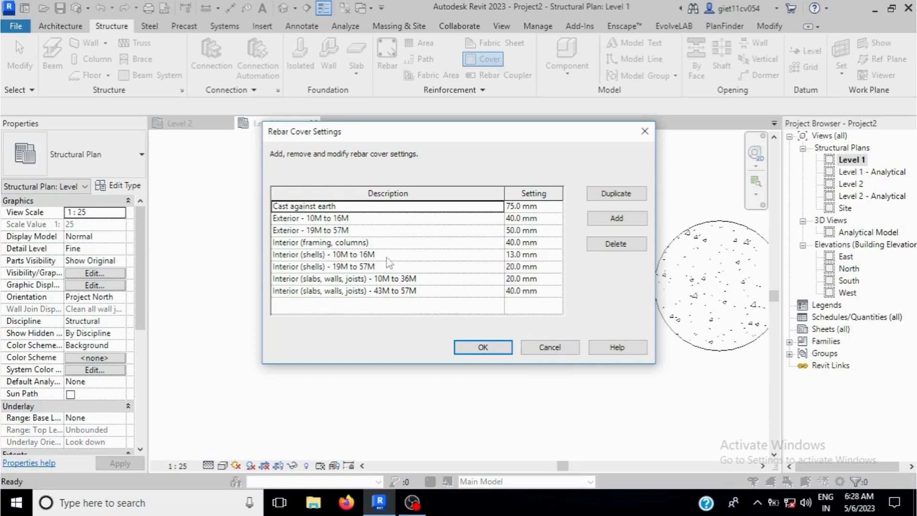
click(470, 348)
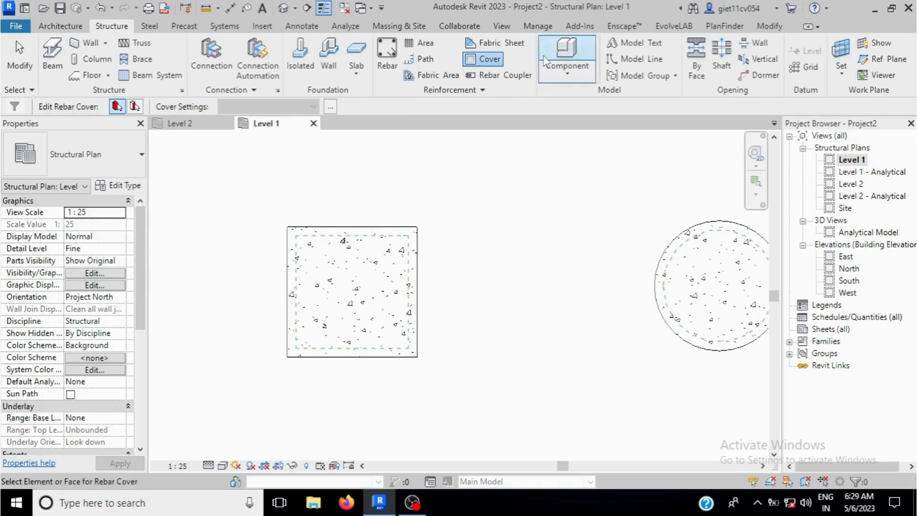
Step: Start placing rebar with the default reinforcement settings and choose the rectangular tie shape M_T1
click(386, 55)
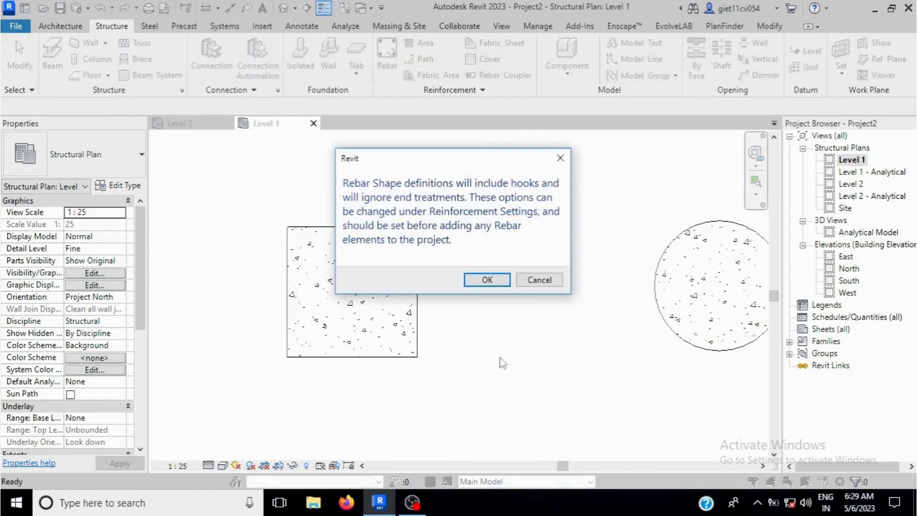
click(471, 285)
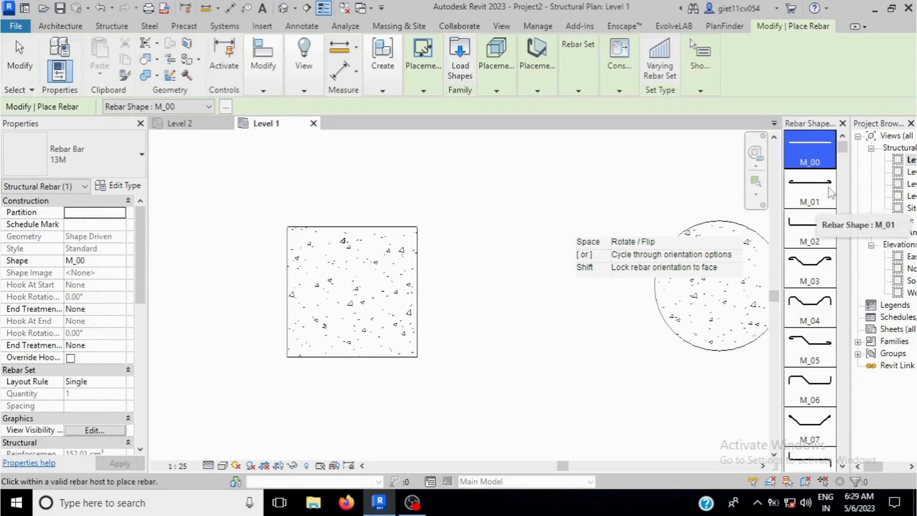
click(843, 123)
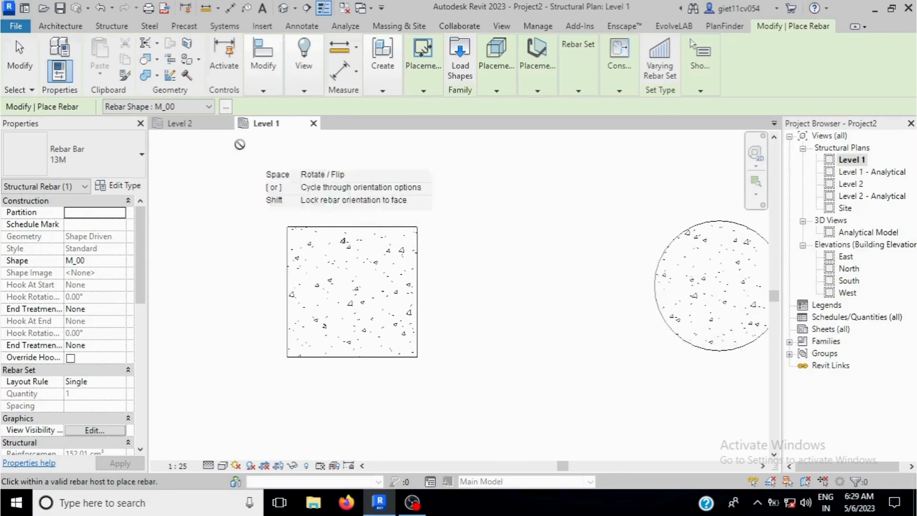
click(225, 107)
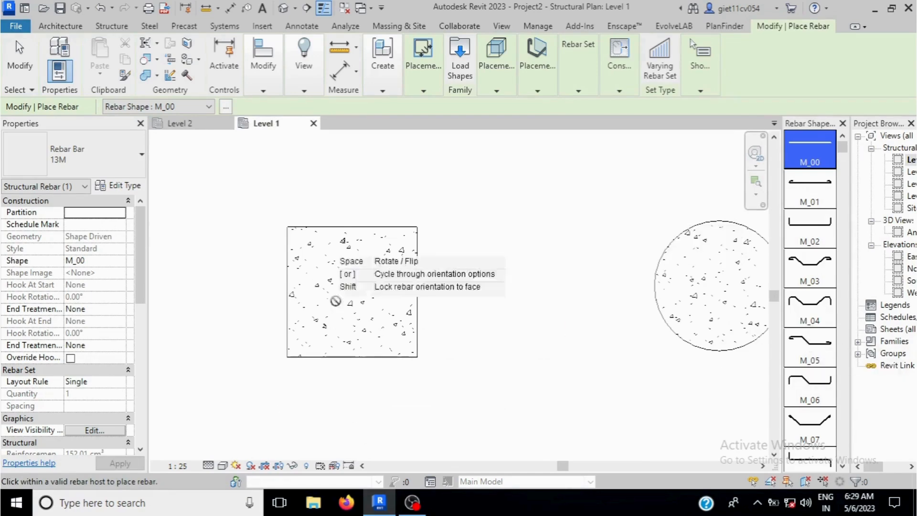
scroll(816, 341, down, 5)
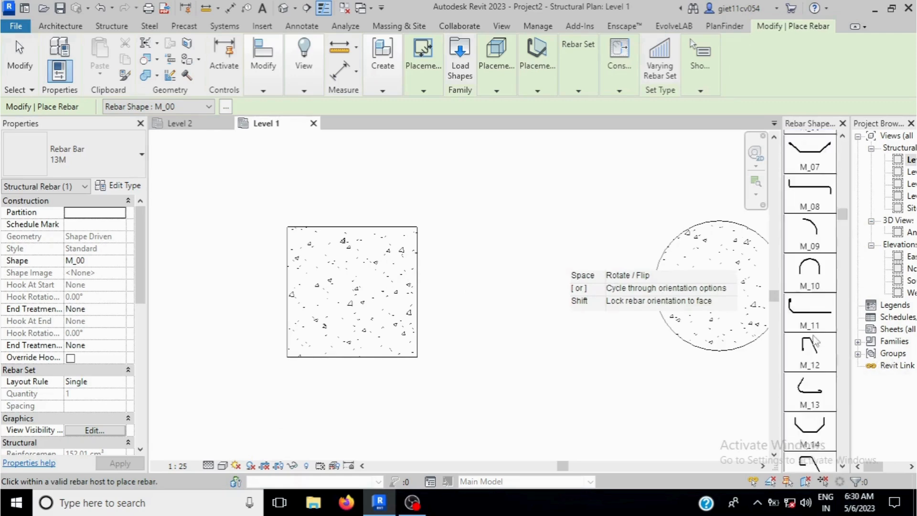
scroll(816, 341, down, 6)
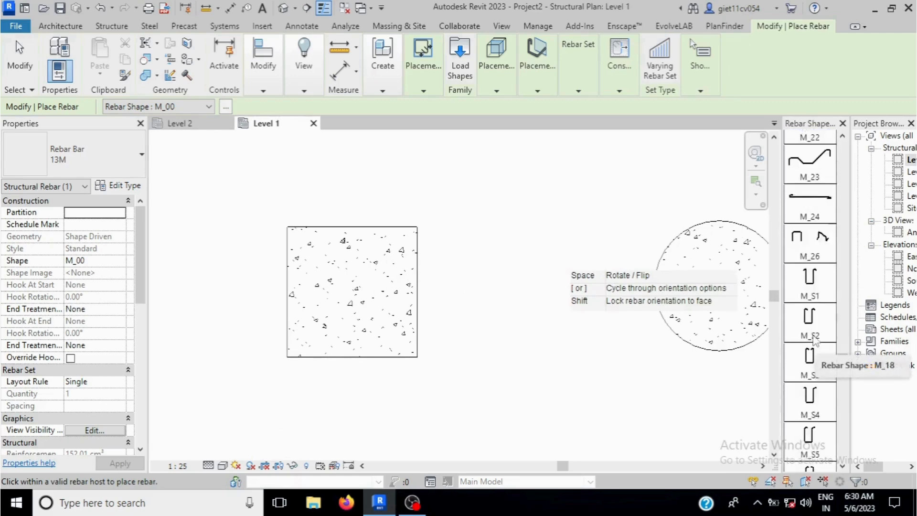
scroll(816, 341, down, 3)
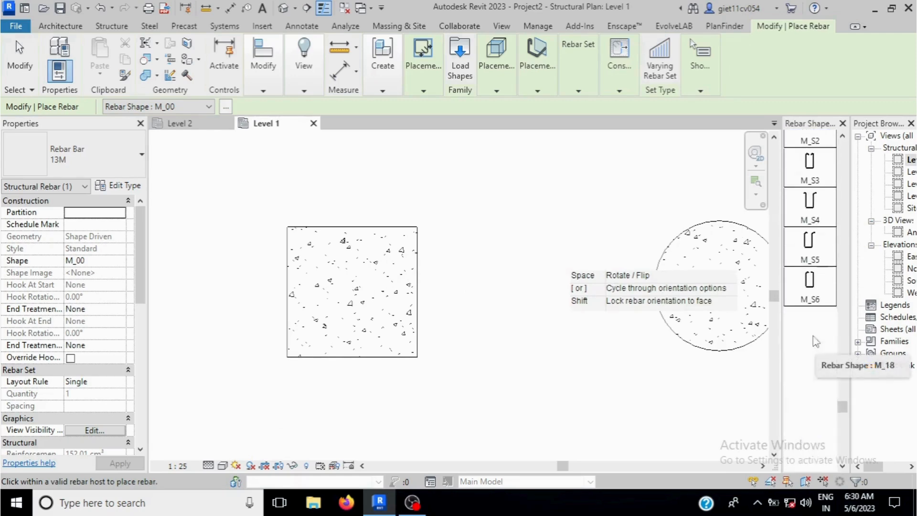
click(812, 367)
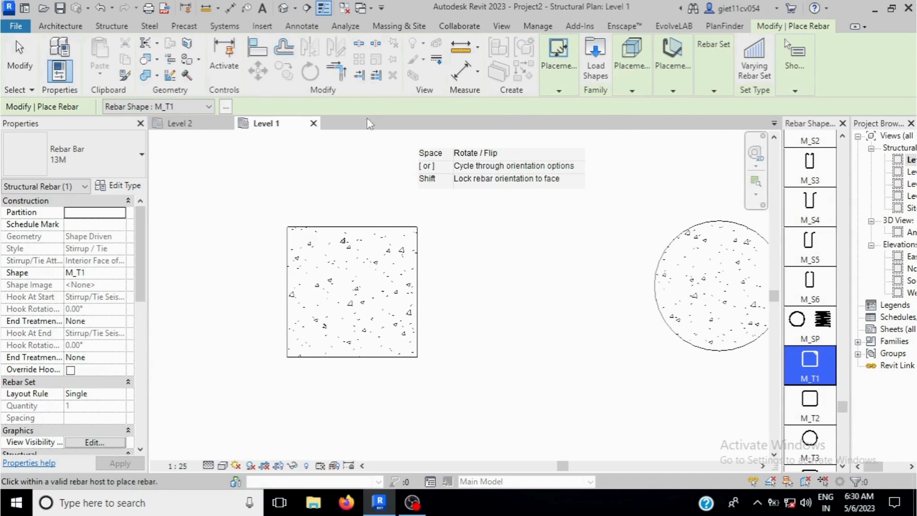
Step: Place a 13M tie of shape M_T1 in the square column, using Far Cover Reference as the placement plane
scroll(296, 271, up, 2)
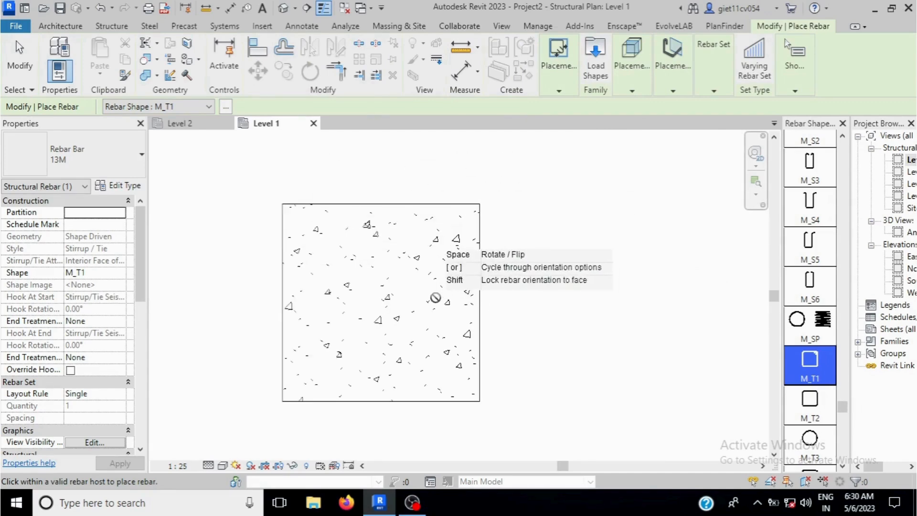
scroll(420, 293, up, 1)
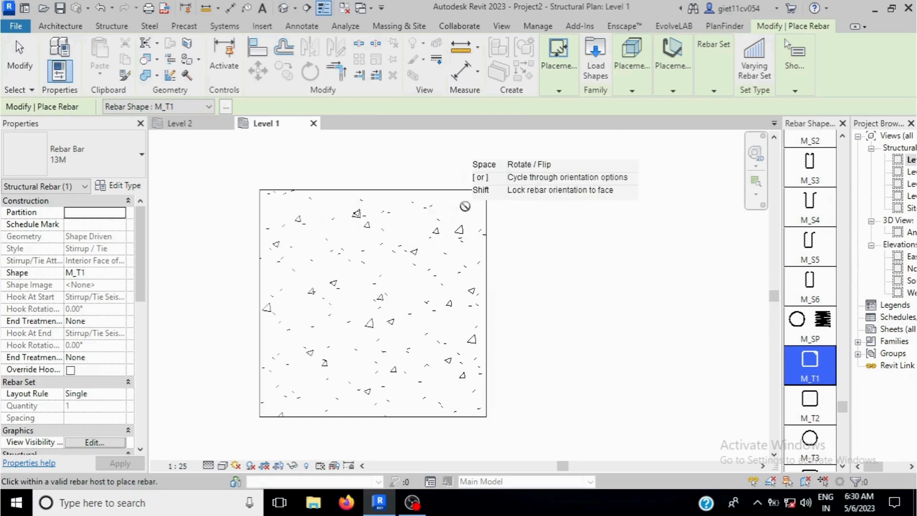
mouse_move(671, 87)
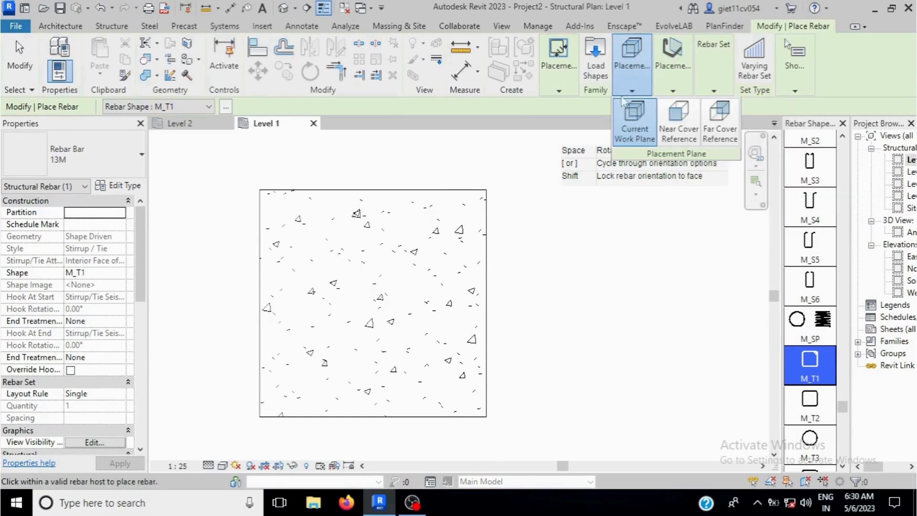
click(713, 134)
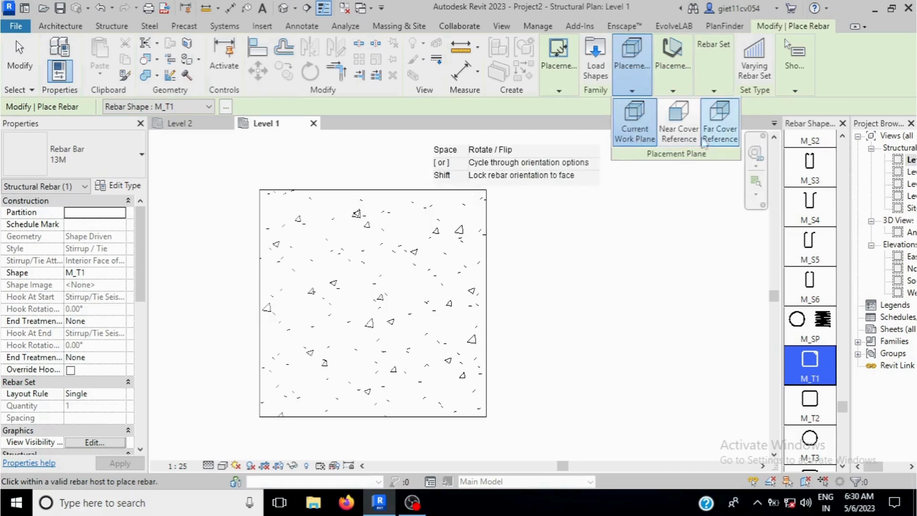
click(456, 239)
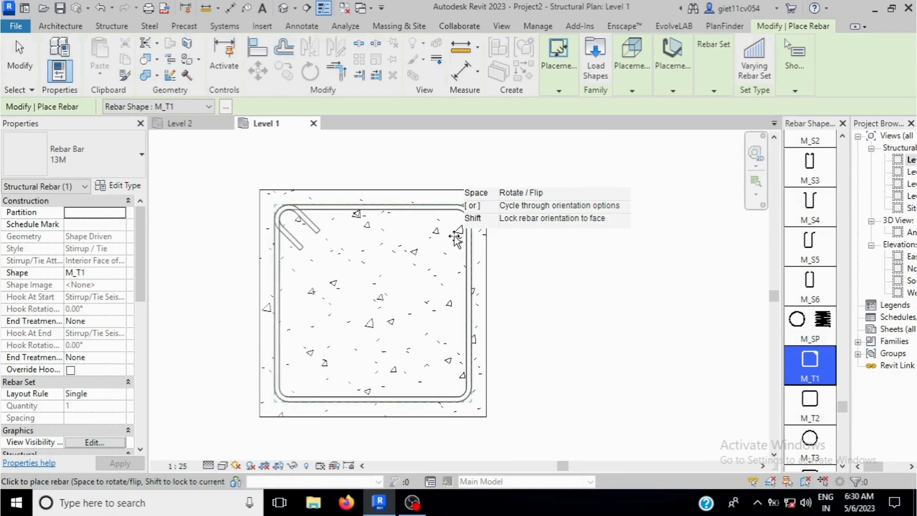
Step: Switch to the 3D view showing the square column with its tie, and end the rebar placement
click(283, 8)
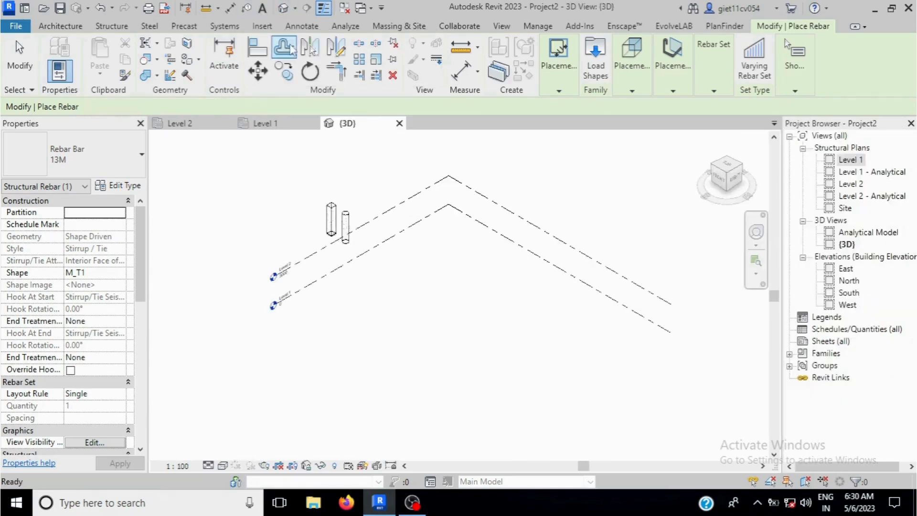
scroll(319, 216, up, 9)
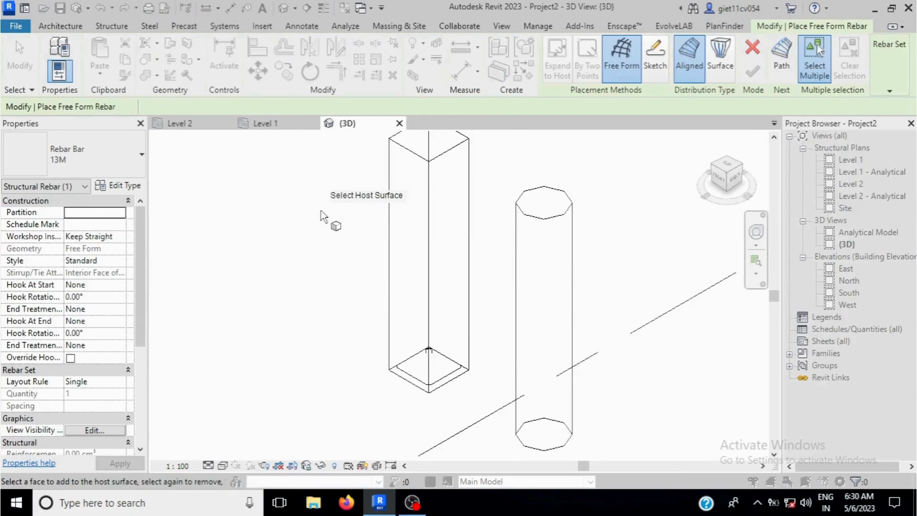
scroll(360, 235, down, 2)
scroll(377, 157, up, 2)
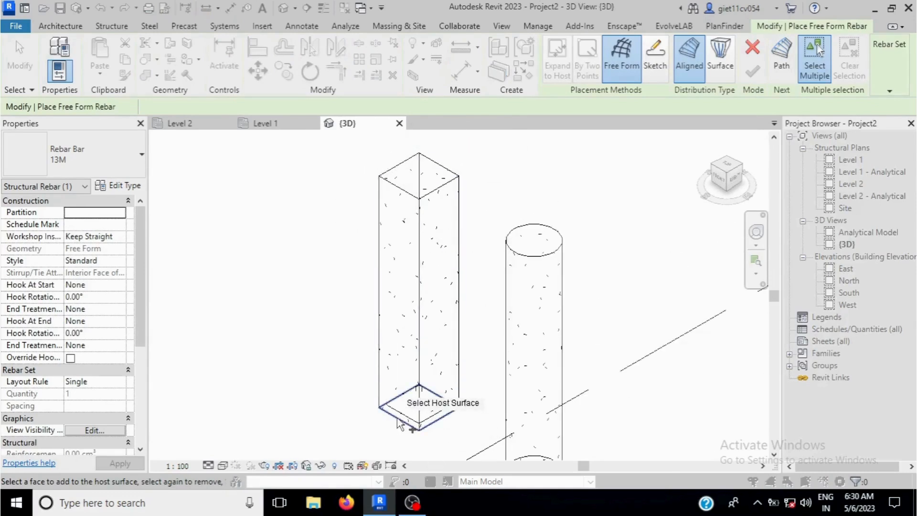
scroll(406, 420, up, 1)
right_click(405, 420)
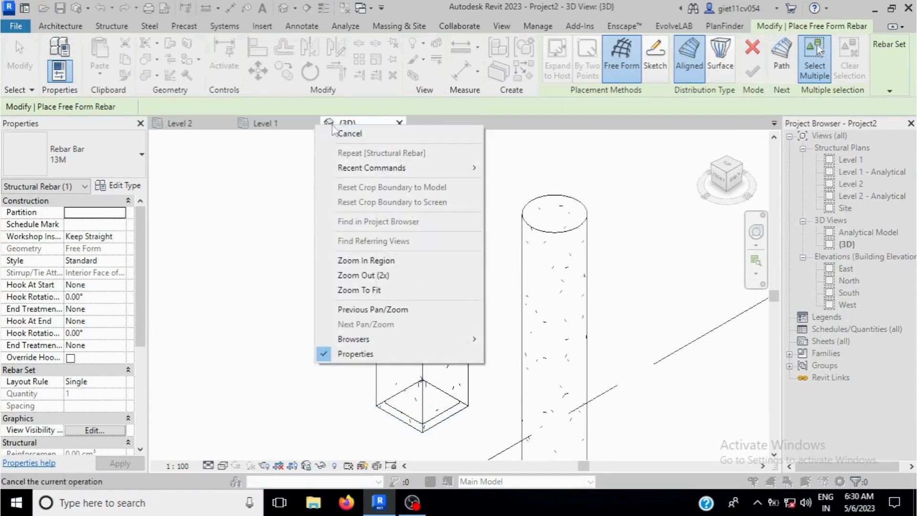
click(344, 128)
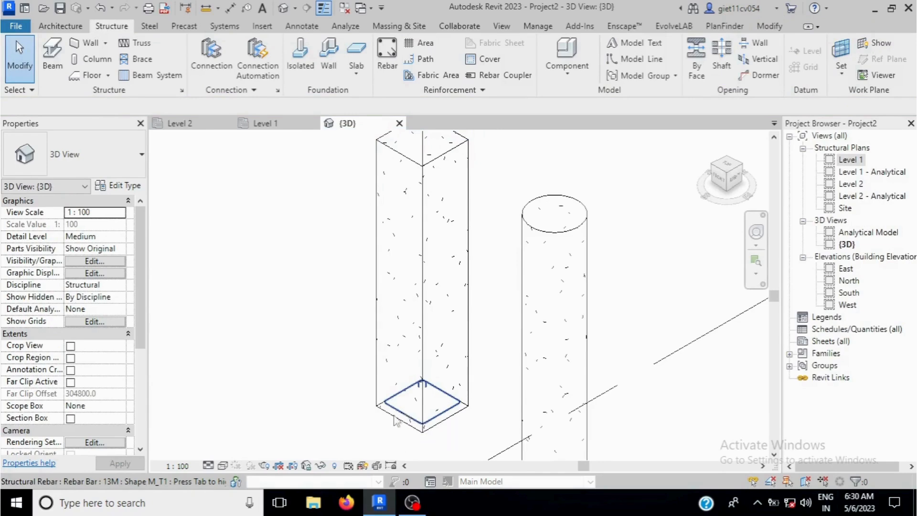
Step: Set the 3D view's detail level to Fine
click(207, 466)
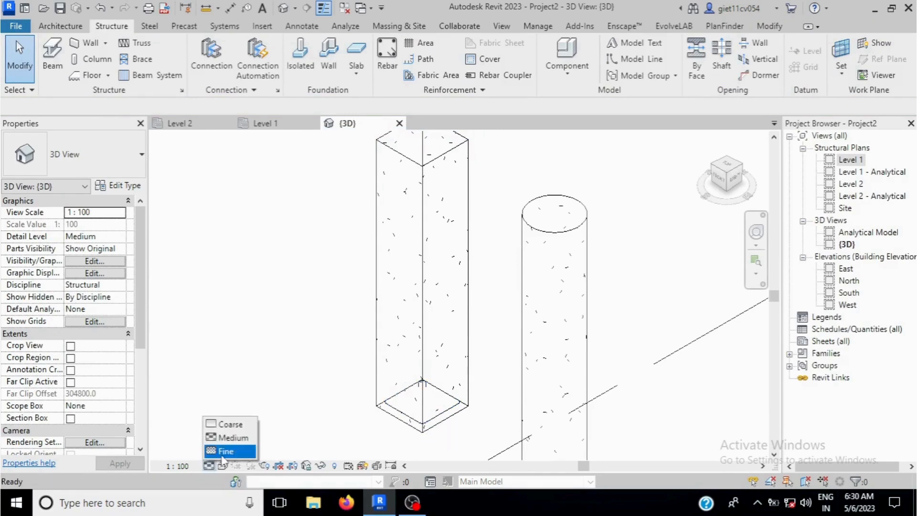
click(223, 459)
scroll(453, 416, up, 5)
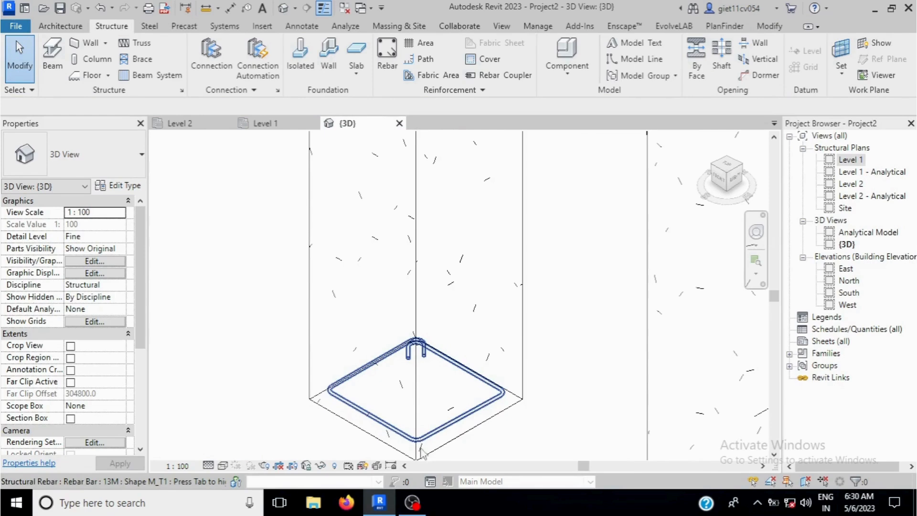
Step: Distribute the square column's tie along its height with the Maximum Spacing layout at 300 mm
click(441, 434)
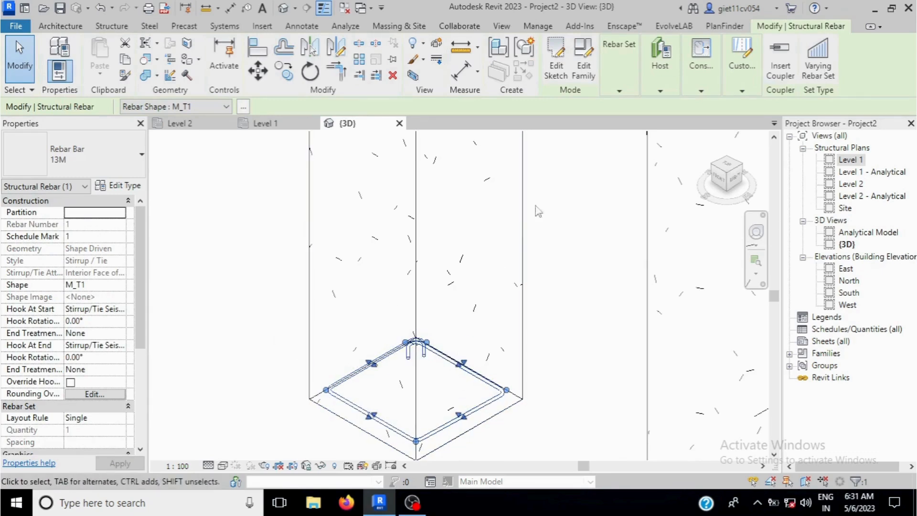
click(625, 87)
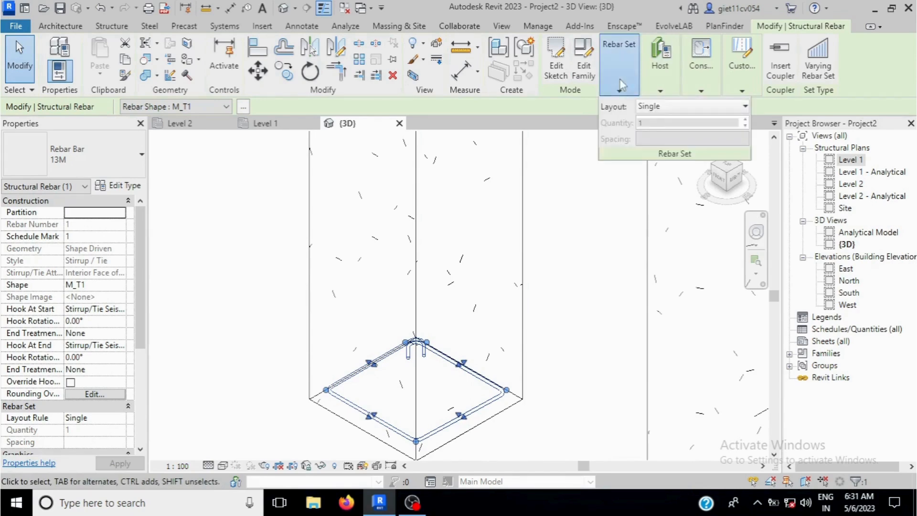
click(676, 110)
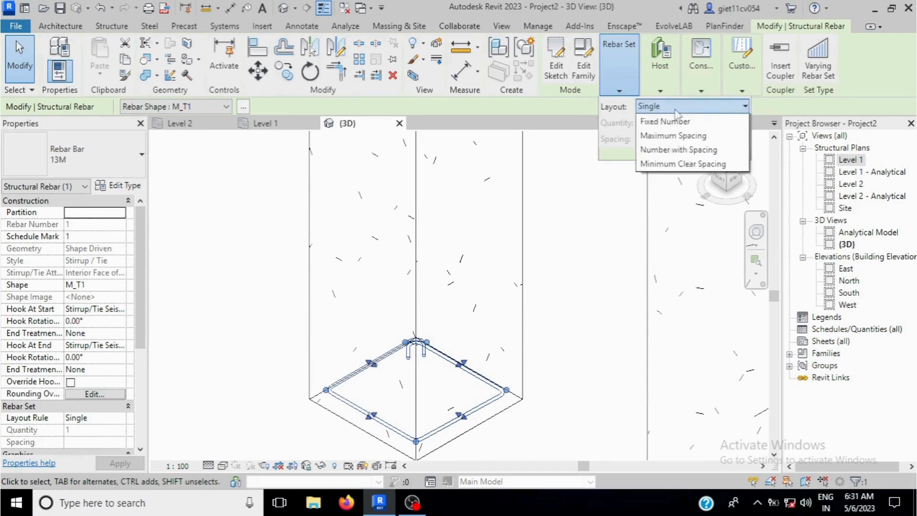
click(677, 150)
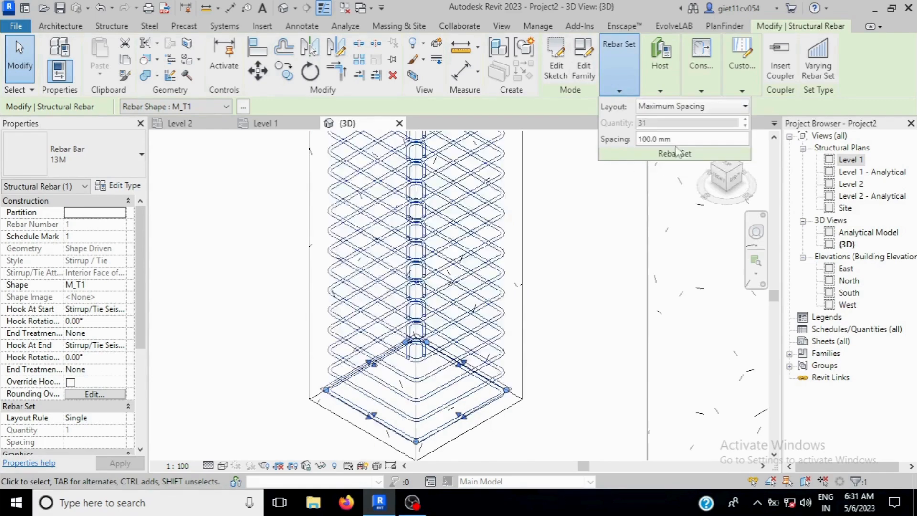
click(681, 140)
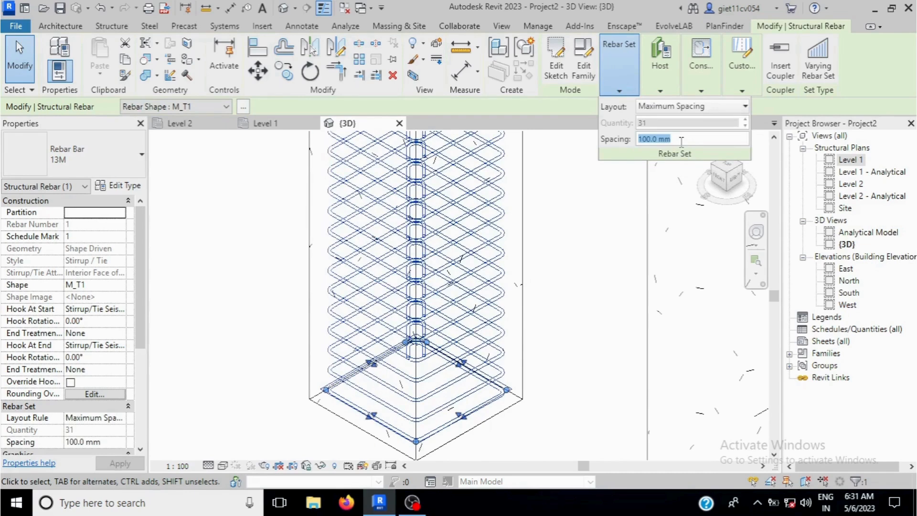
text(300)
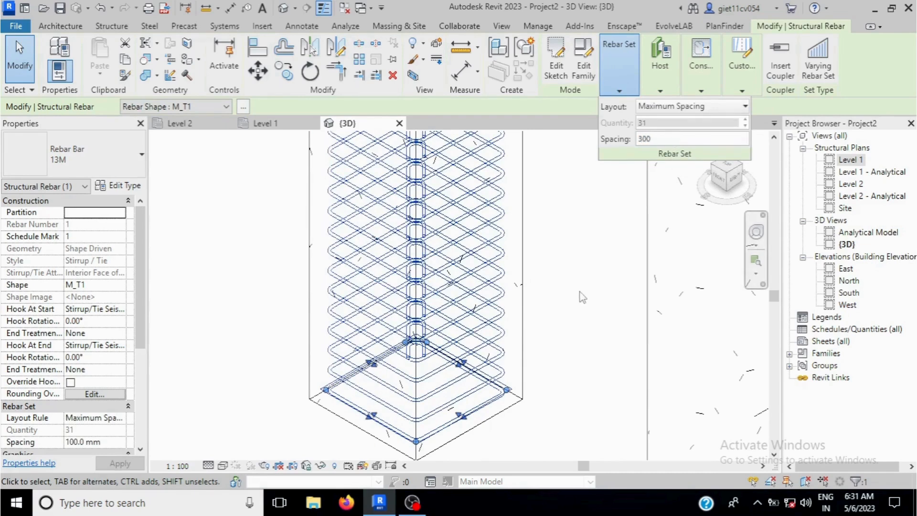
key(Return)
click(566, 322)
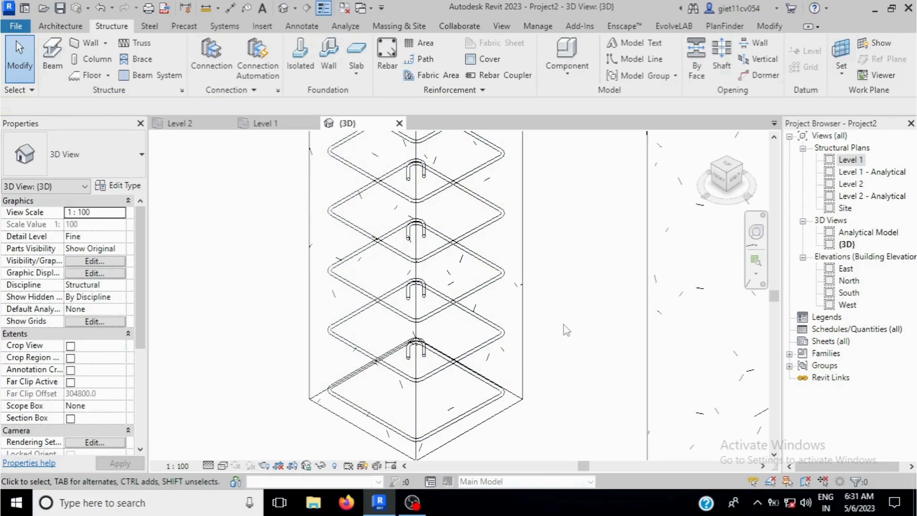
scroll(520, 317, down, 1)
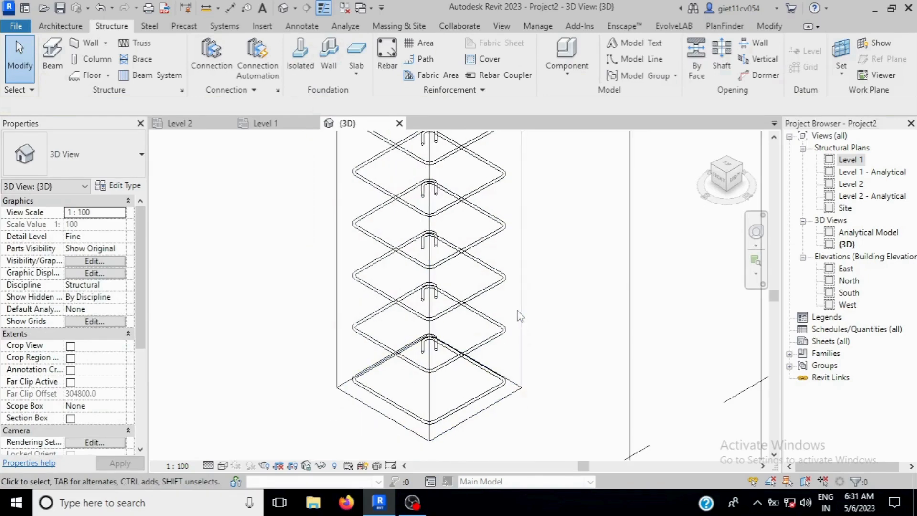
scroll(518, 315, down, 4)
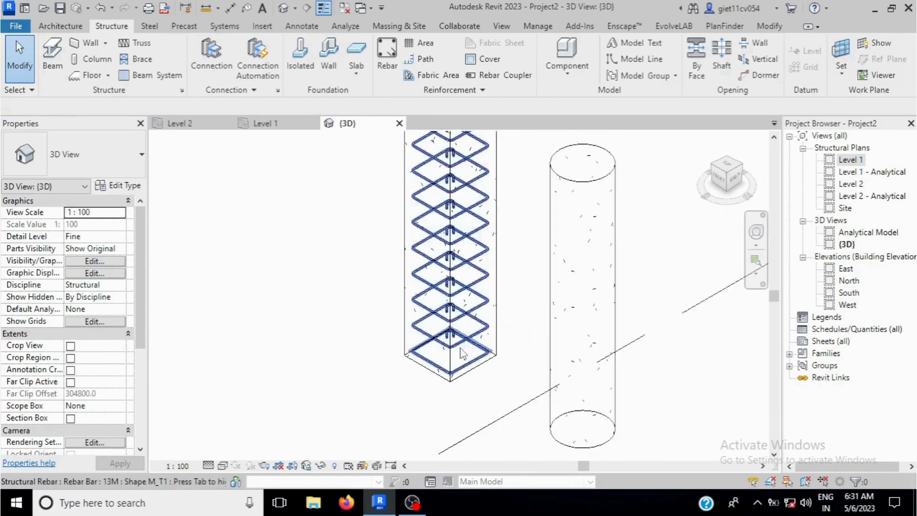
scroll(509, 157, up, 1)
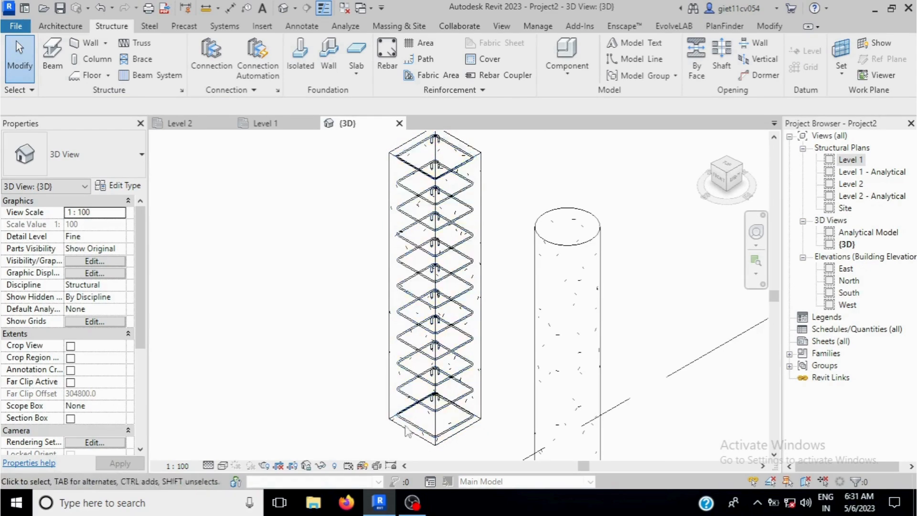
Step: In the Level 1 plan, start placing rebar with the straight shape M_00 and the Perpendicular to Cover orientation
click(269, 123)
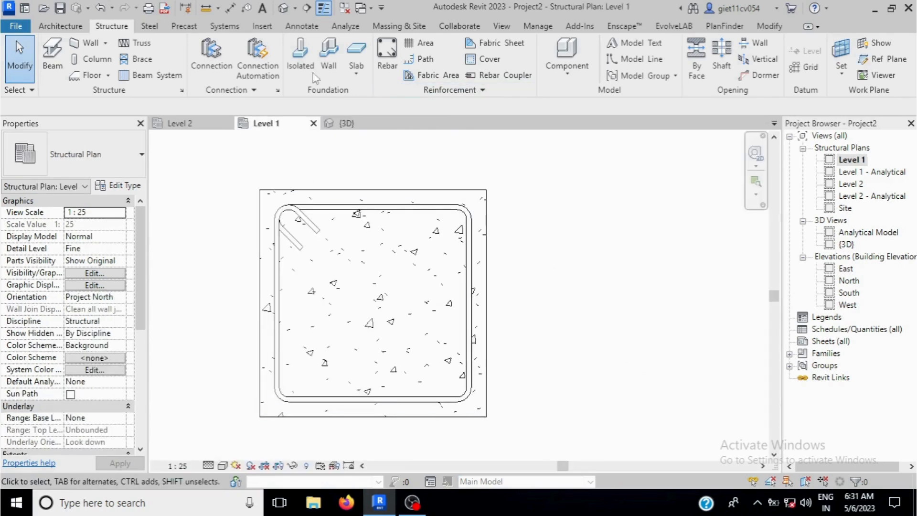
click(387, 53)
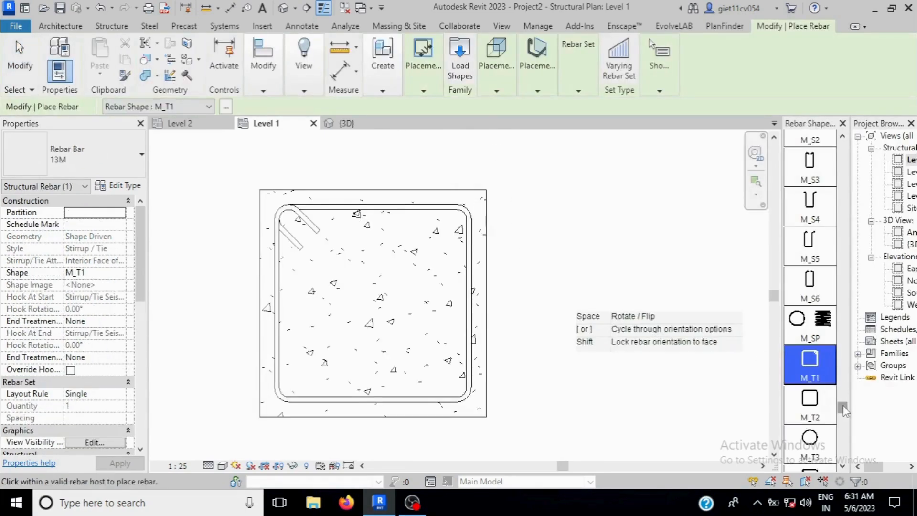
drag(843, 408, 832, 150)
click(814, 149)
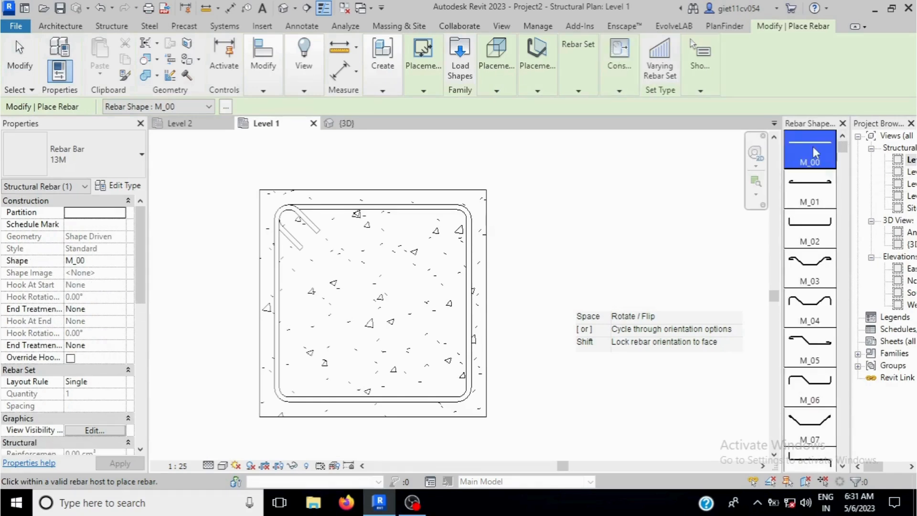
mouse_move(551, 87)
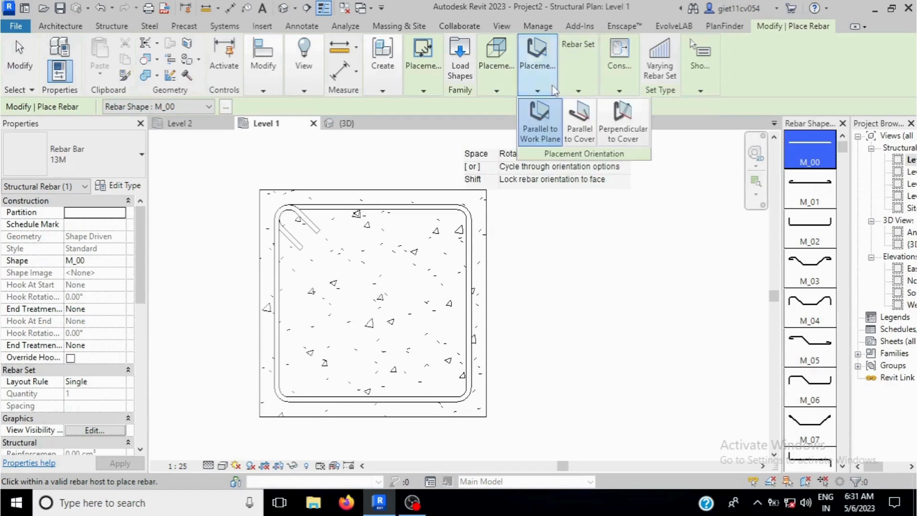
click(638, 129)
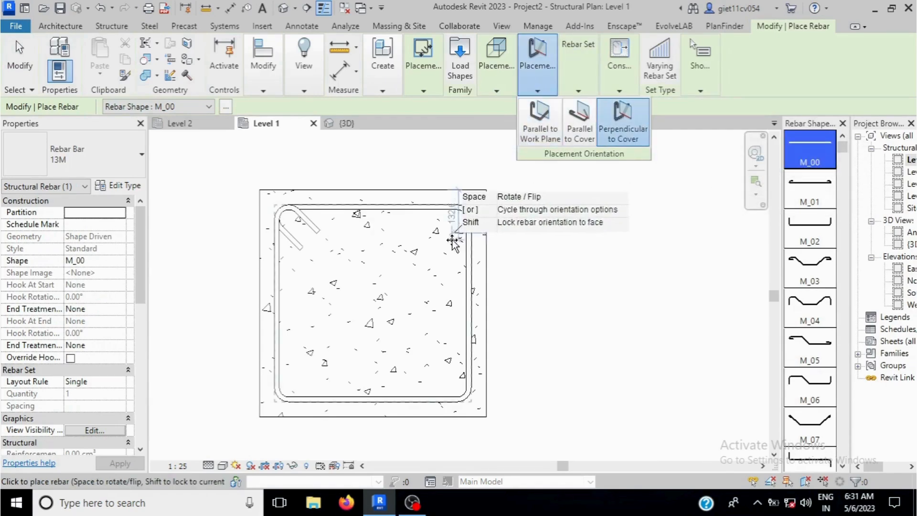
Step: Place straight 13M bars inside the two upper corners of the square column's tie and end the placement
scroll(285, 235, up, 5)
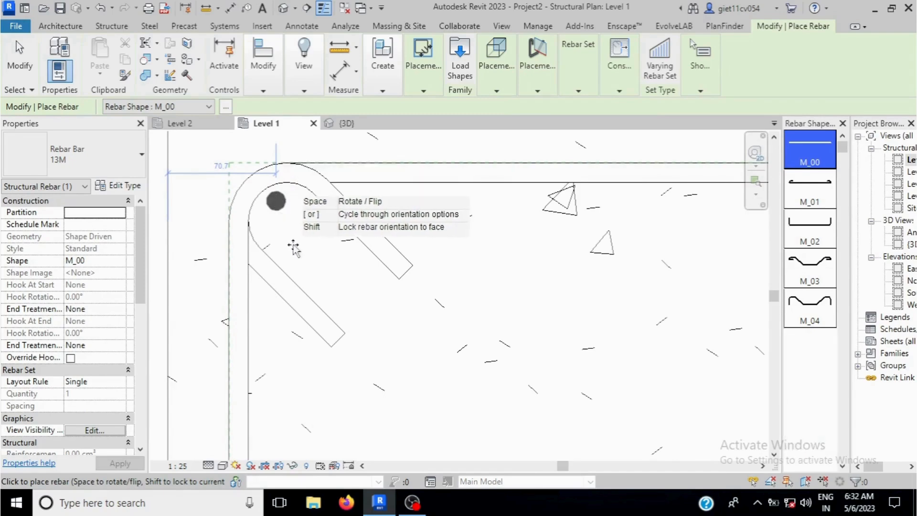
scroll(284, 246, down, 2)
scroll(284, 246, down, 1)
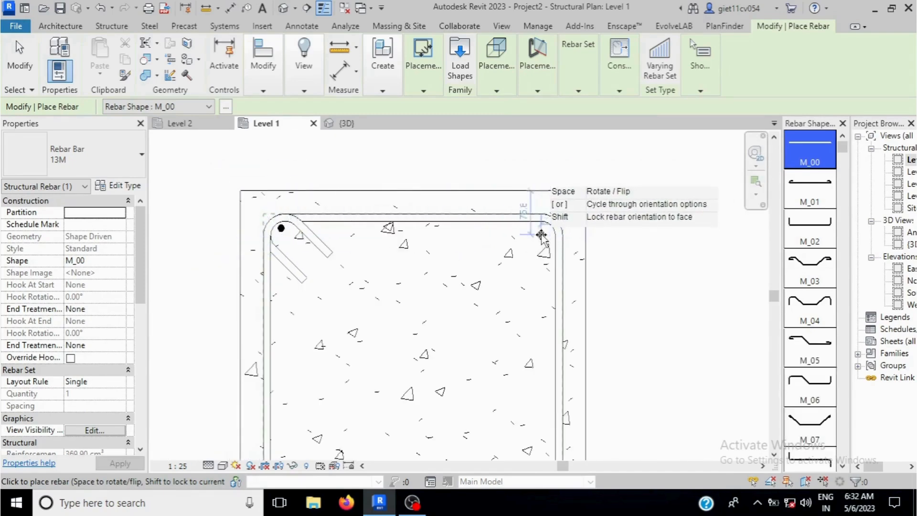
scroll(543, 236, up, 4)
click(549, 219)
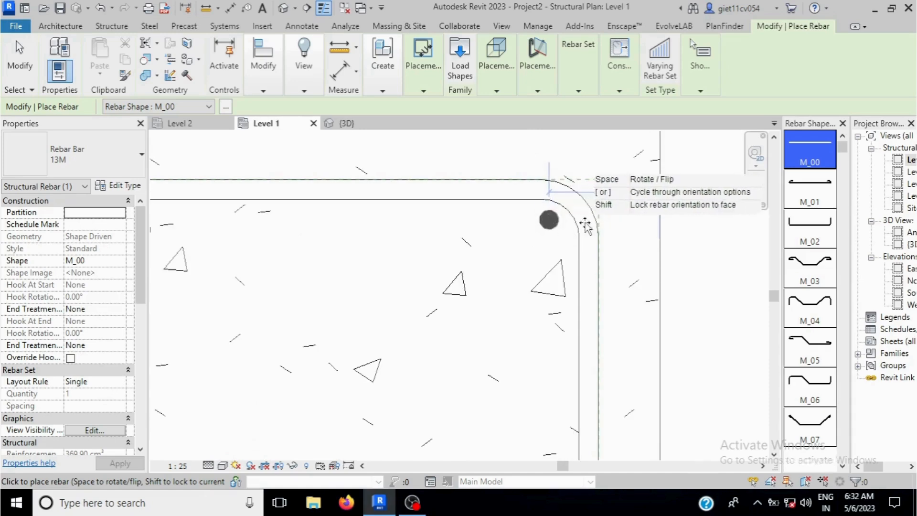
scroll(603, 190, down, 4)
right_click(645, 228)
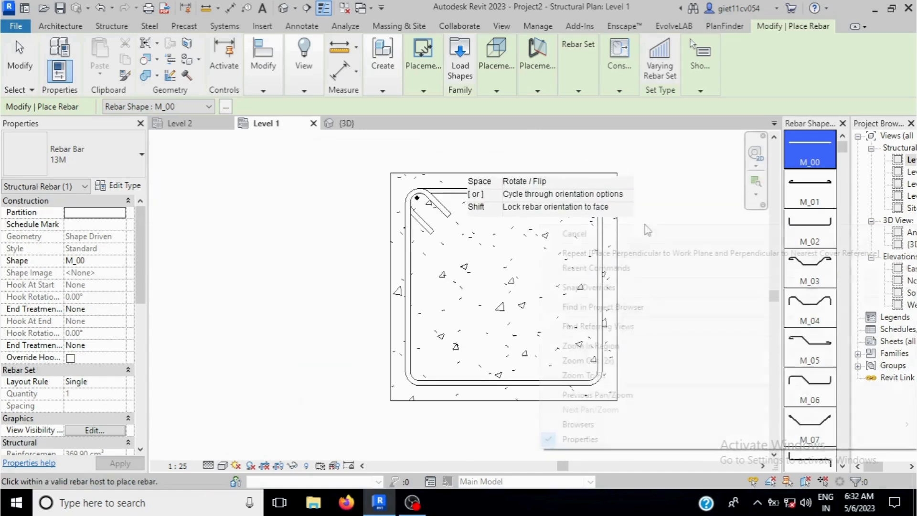
click(669, 239)
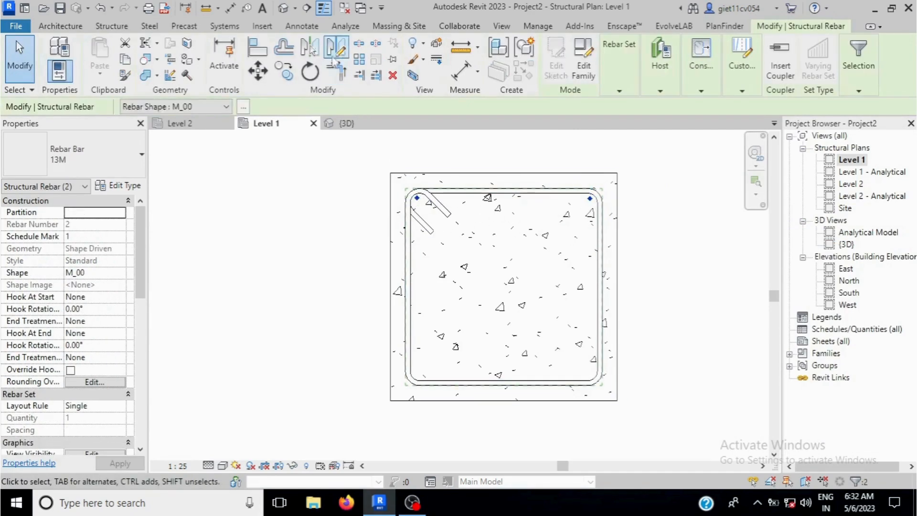
Step: Mirror the two upper corner bars to the tie's lower corners with Mirror - Pick Axis and check the column in 3D
click(320, 50)
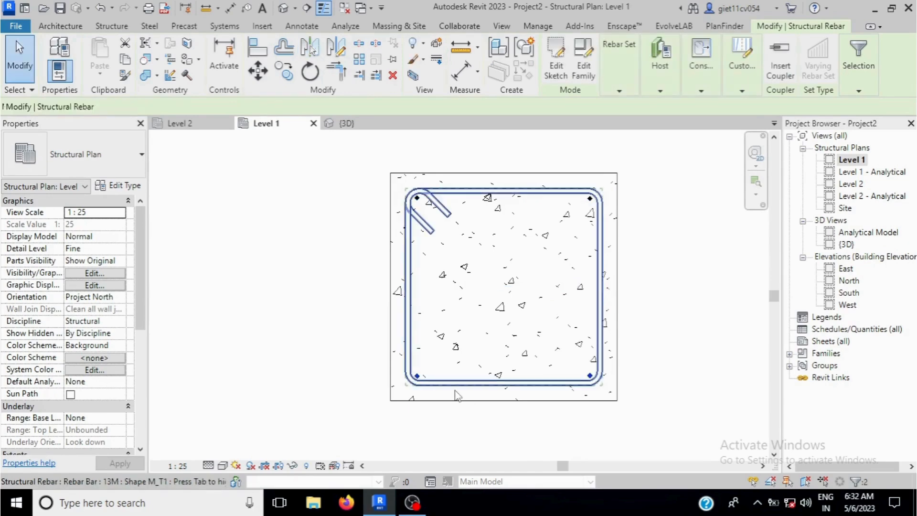
right_click(668, 300)
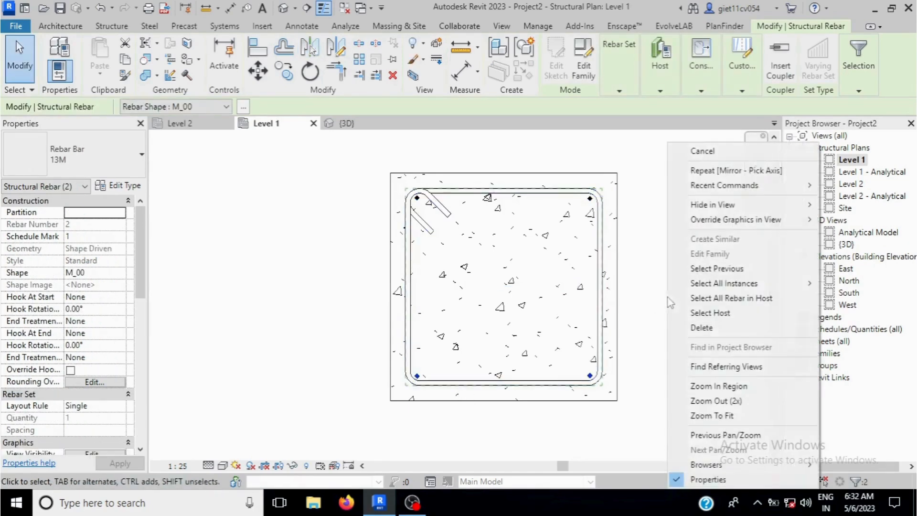
click(702, 151)
scroll(601, 338, up, 2)
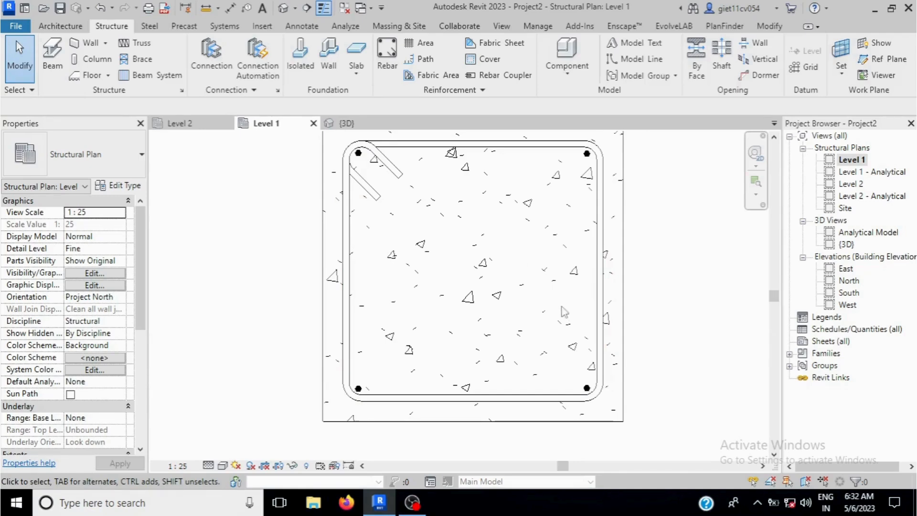
click(345, 123)
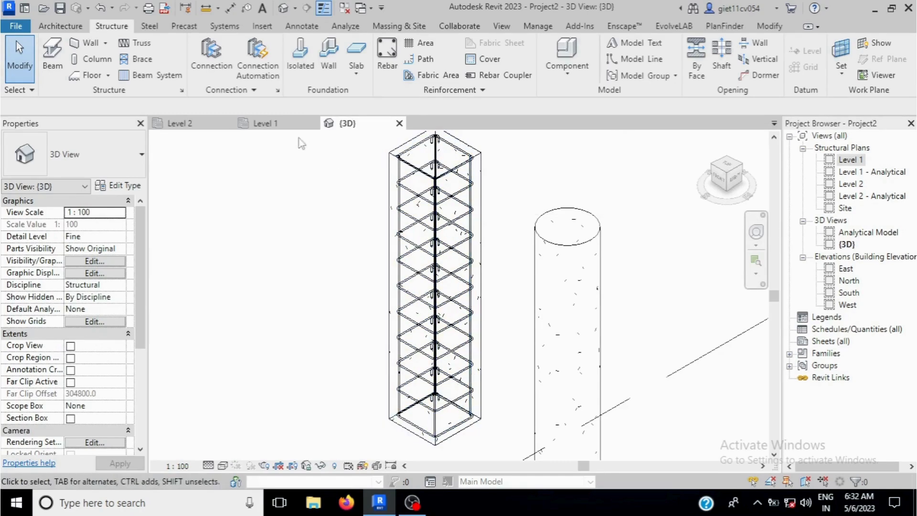
Step: In the Level 1 plan, change all four corner bars of the square column to the 16M bar type
click(265, 124)
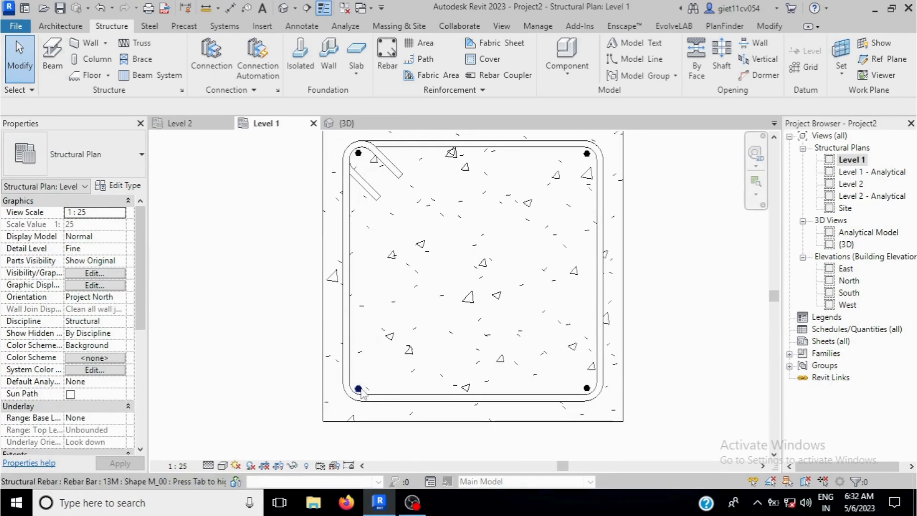
click(361, 391)
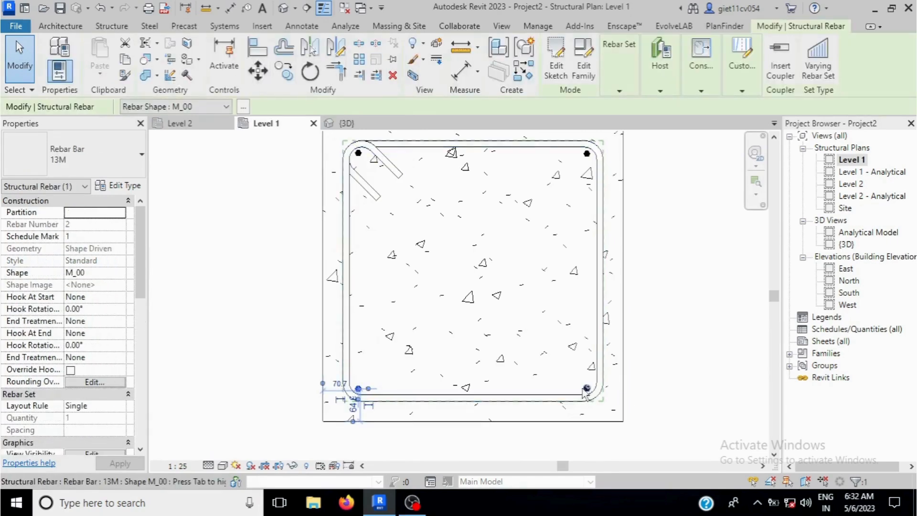
ctrl+click(587, 389)
ctrl+click(588, 153)
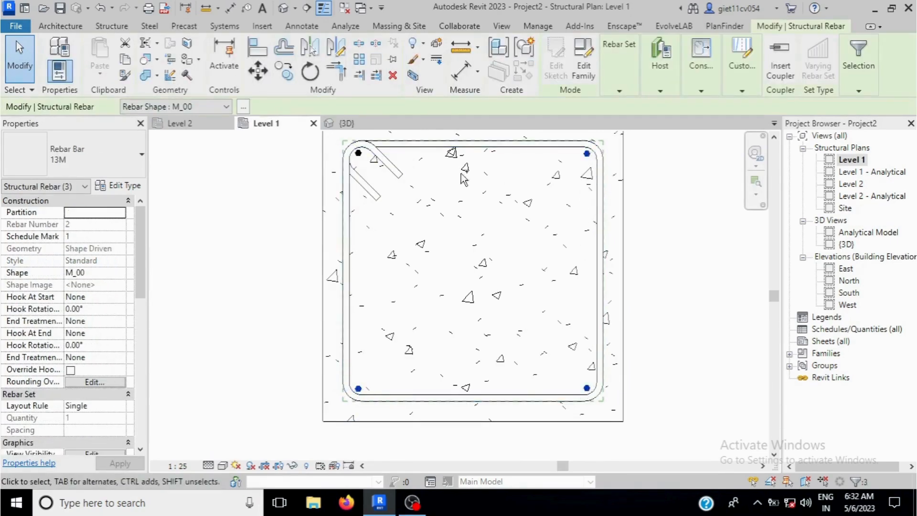
ctrl+click(366, 158)
click(76, 155)
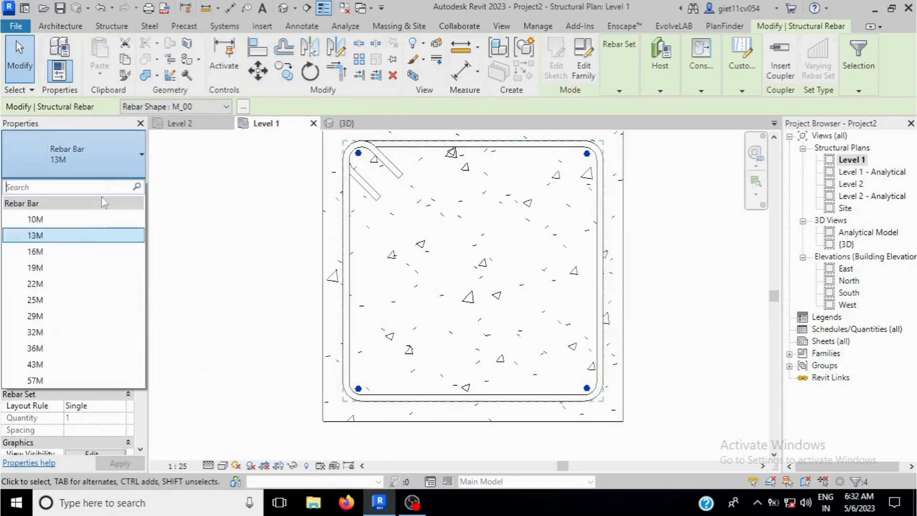
click(57, 252)
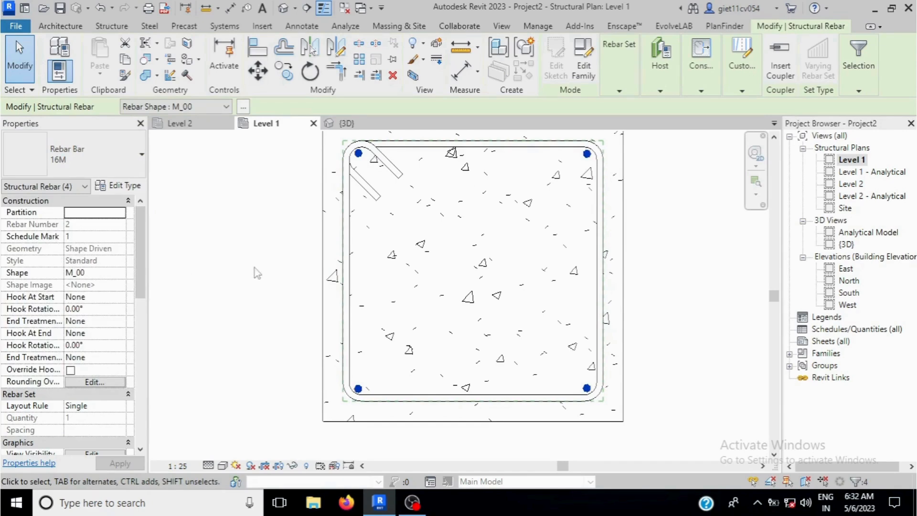
click(282, 308)
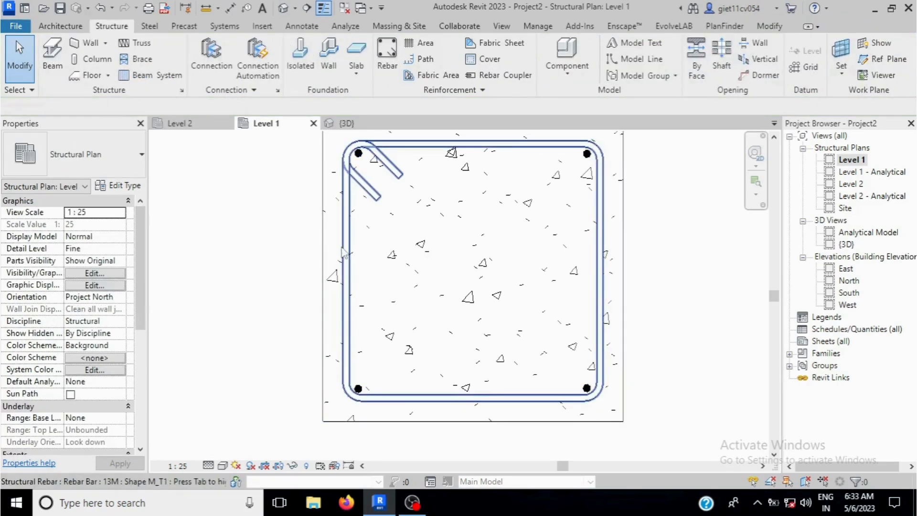
Step: Change the square column's tie to the 10M bar type and check the reinforcement in 3D
click(78, 172)
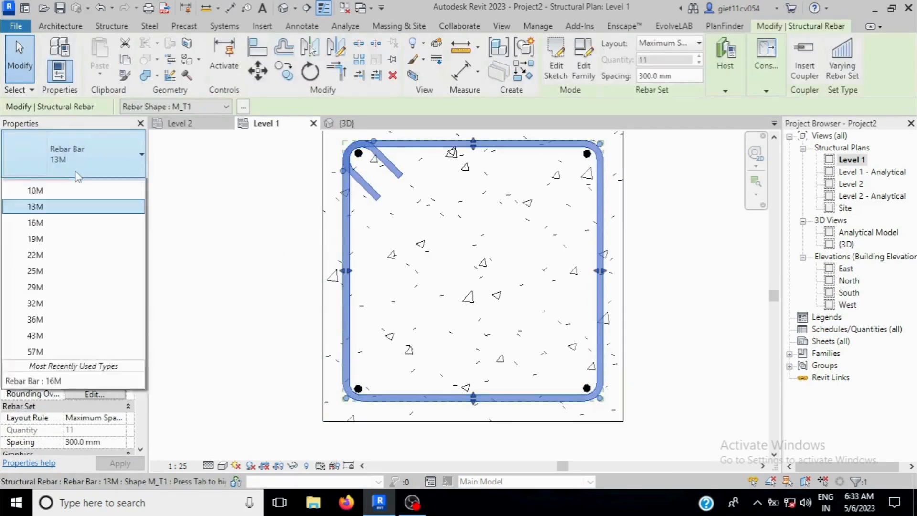
click(98, 231)
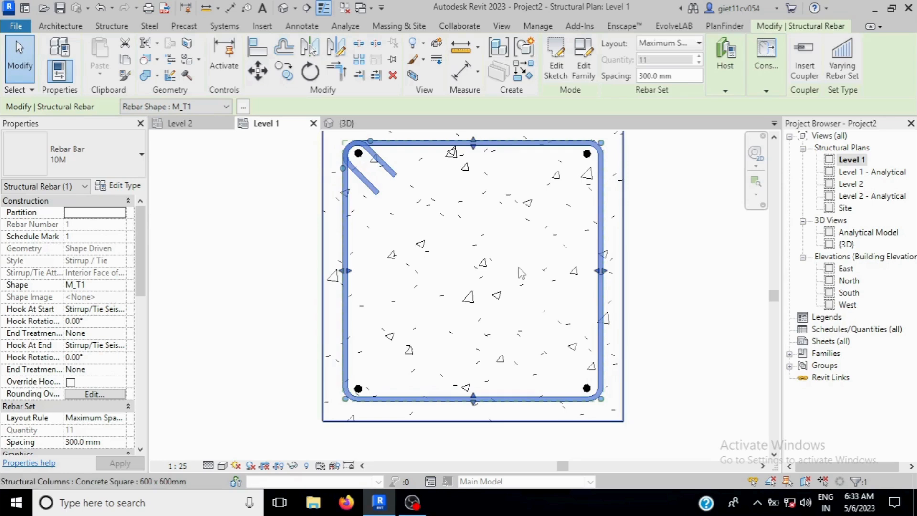
click(699, 310)
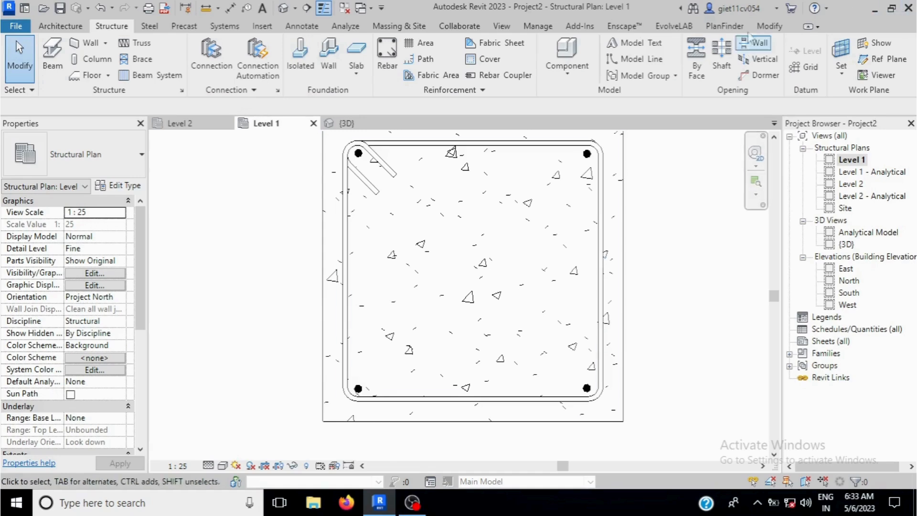
scroll(442, 288, down, 3)
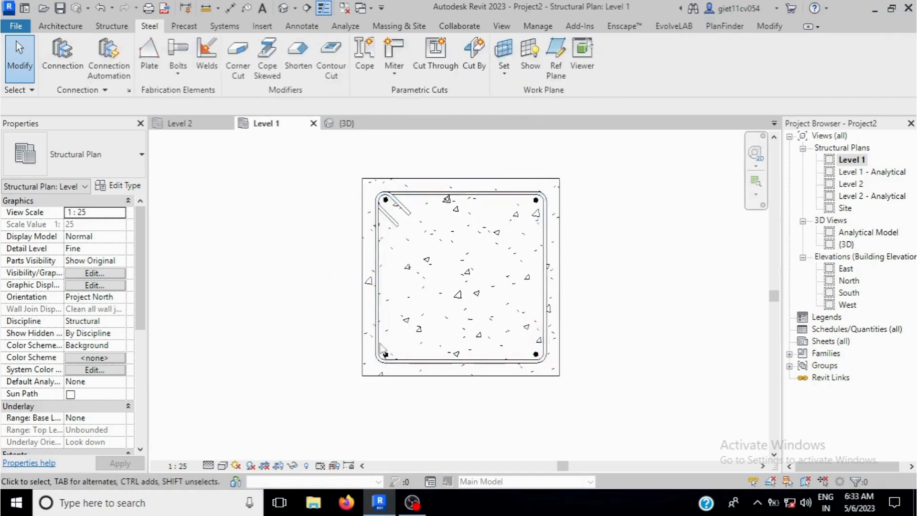
scroll(379, 343, down, 1)
scroll(575, 268, up, 2)
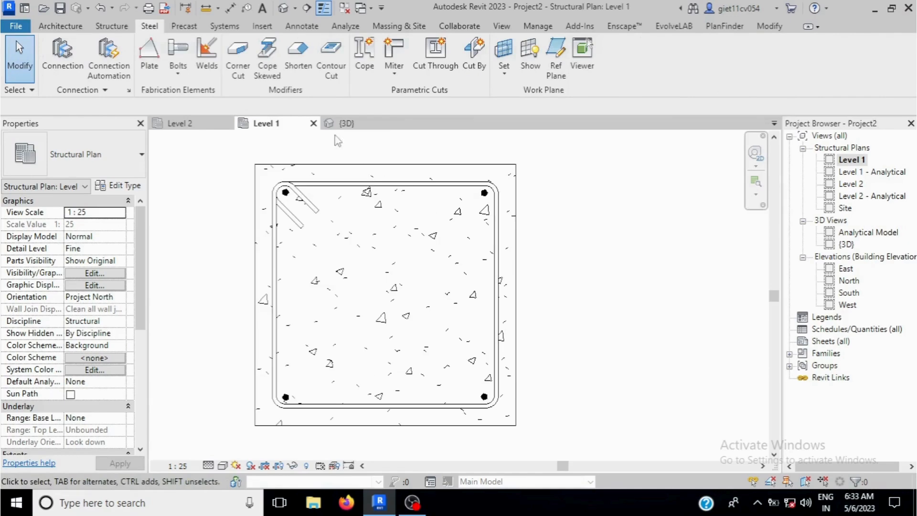
click(345, 123)
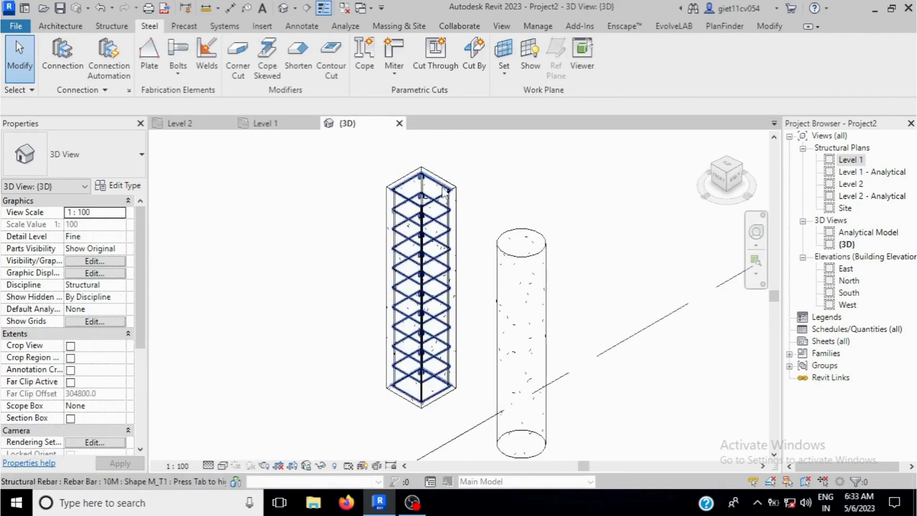
scroll(443, 194, up, 1)
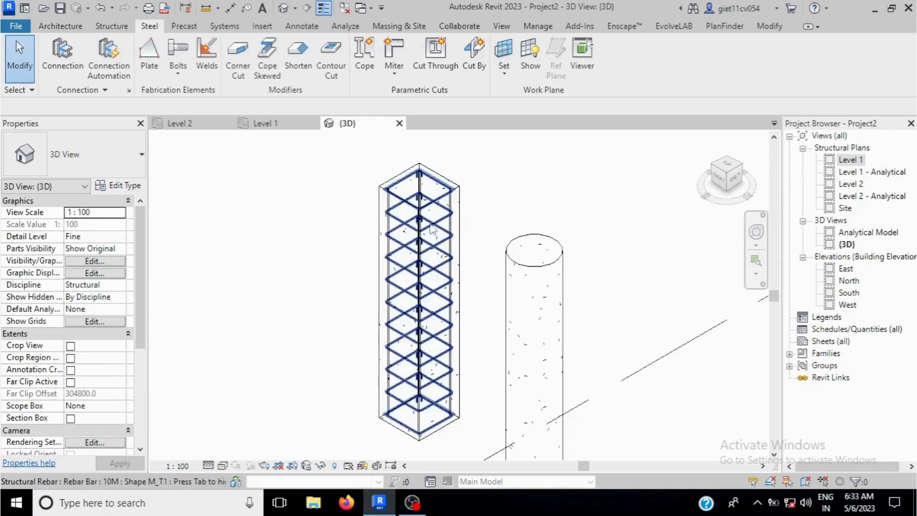
scroll(521, 287, down, 1)
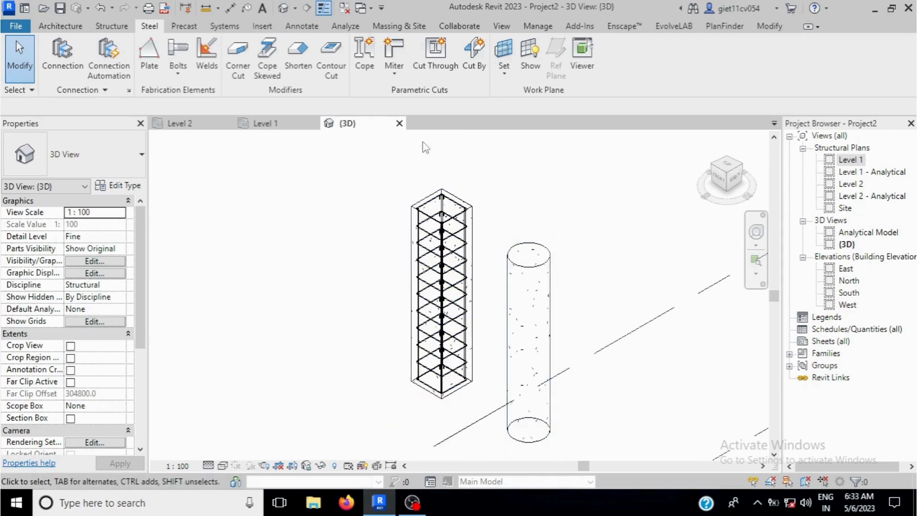
Step: In the Level 1 plan, start placing rebar at the round column with the circular tie shape M_T3
click(264, 123)
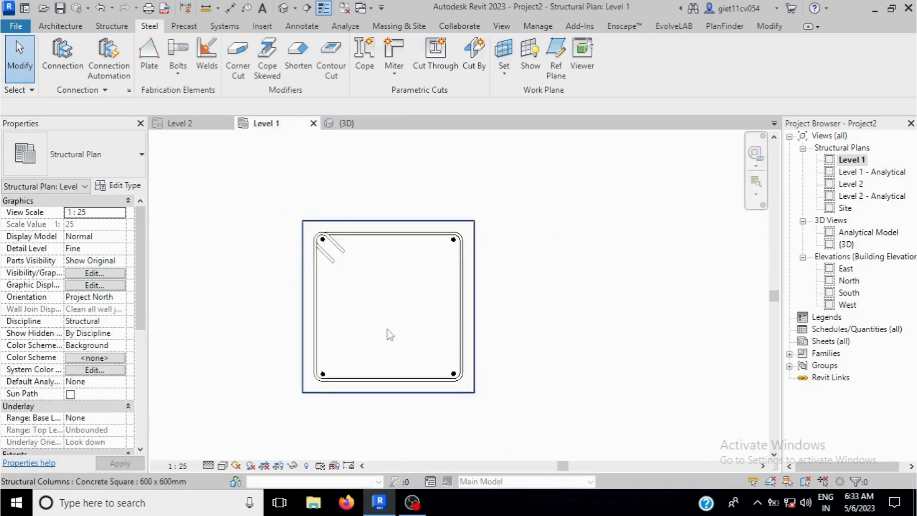
scroll(387, 329, down, 5)
scroll(750, 309, up, 4)
scroll(648, 336, up, 3)
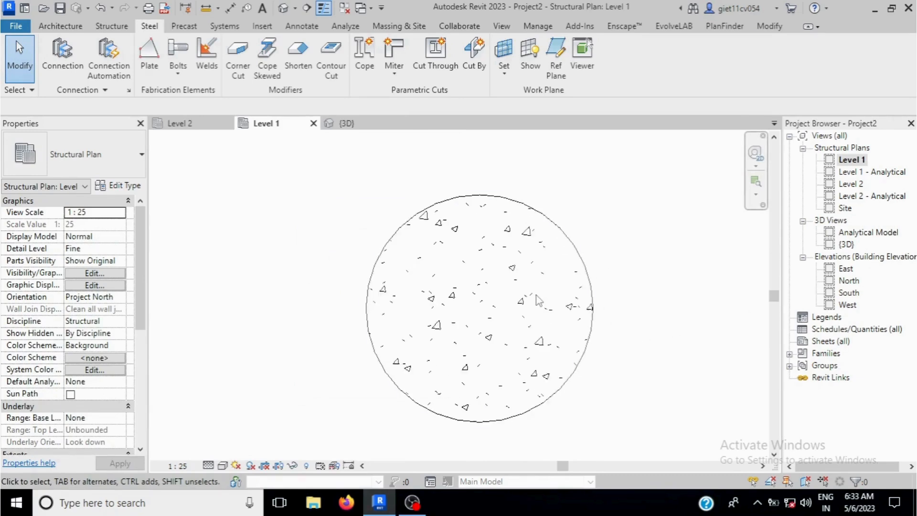
scroll(538, 299, up, 1)
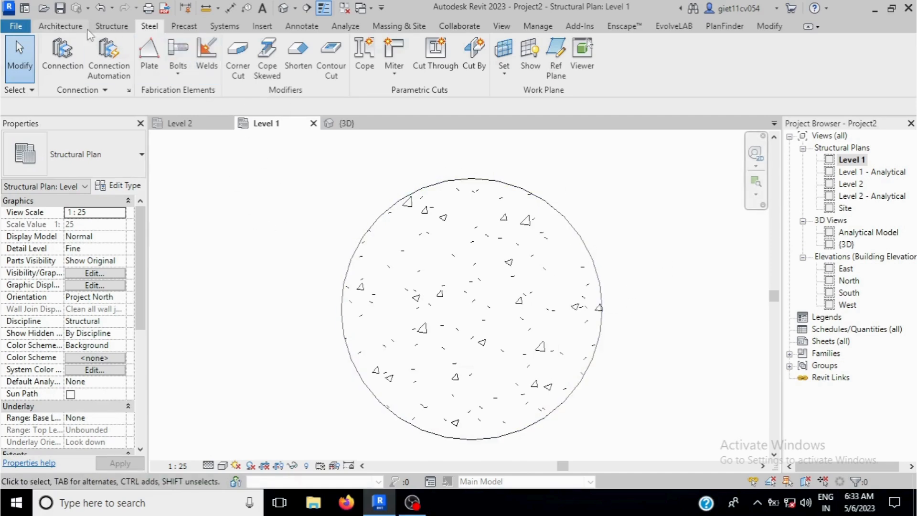
click(111, 25)
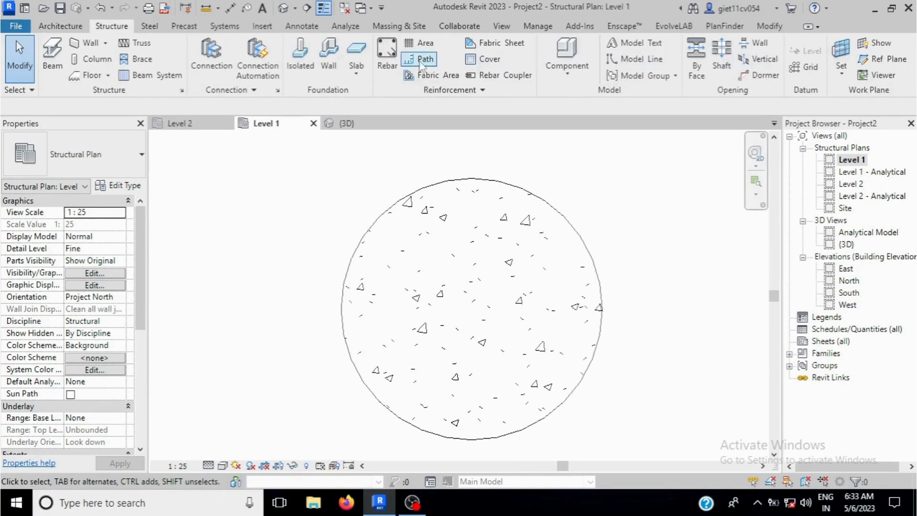
click(387, 55)
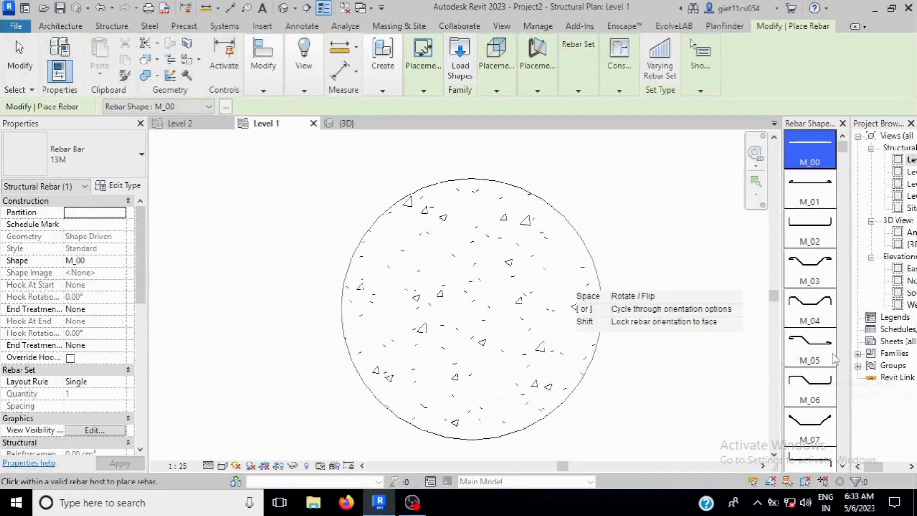
scroll(834, 359, down, 3)
scroll(832, 359, down, 15)
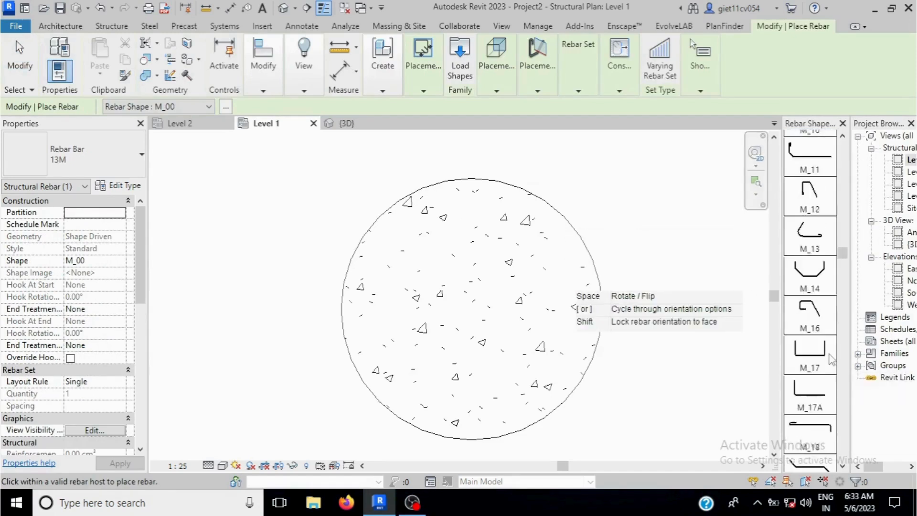
scroll(829, 362, down, 5)
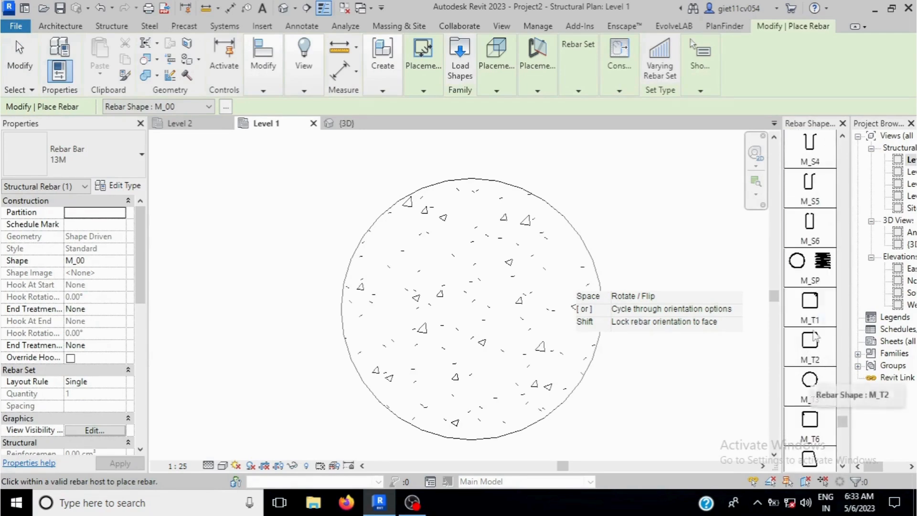
click(818, 385)
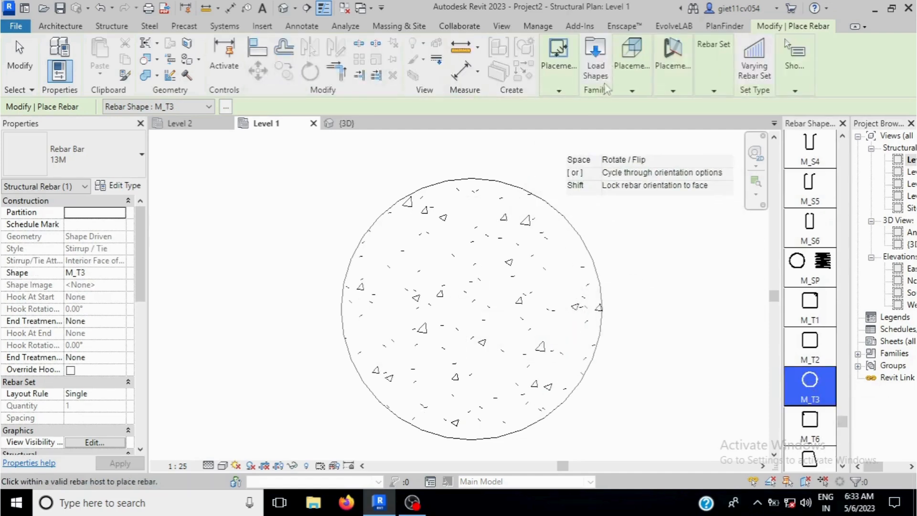
Step: Place the 13M circular tie in the round column with the Parallel to Work Plane orientation and check its position in 3D
click(659, 87)
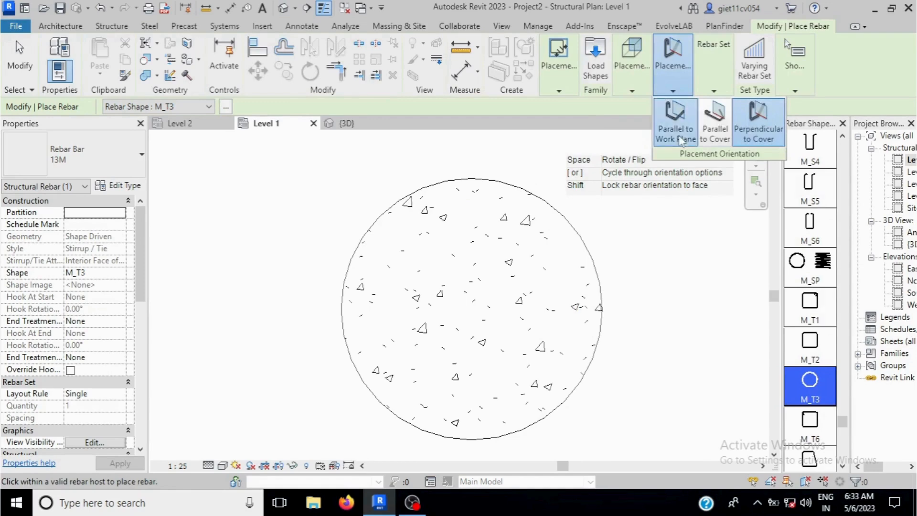
click(675, 120)
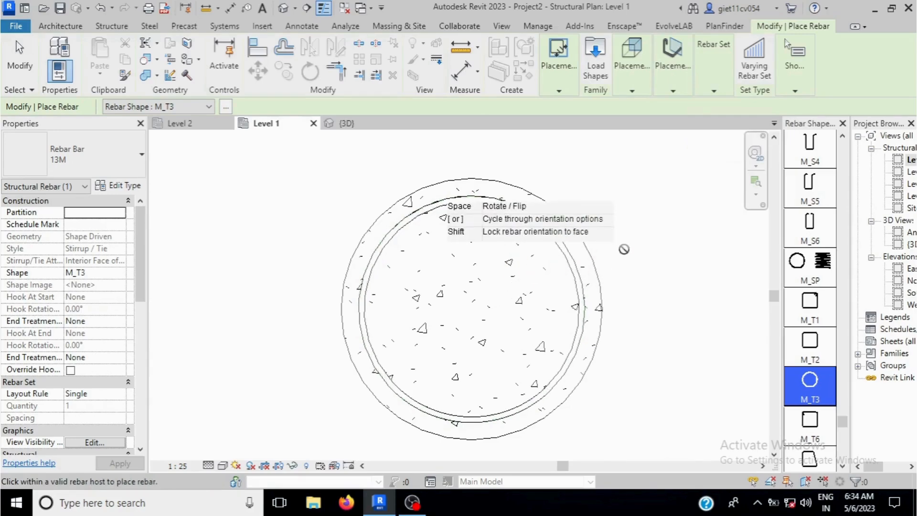
click(346, 123)
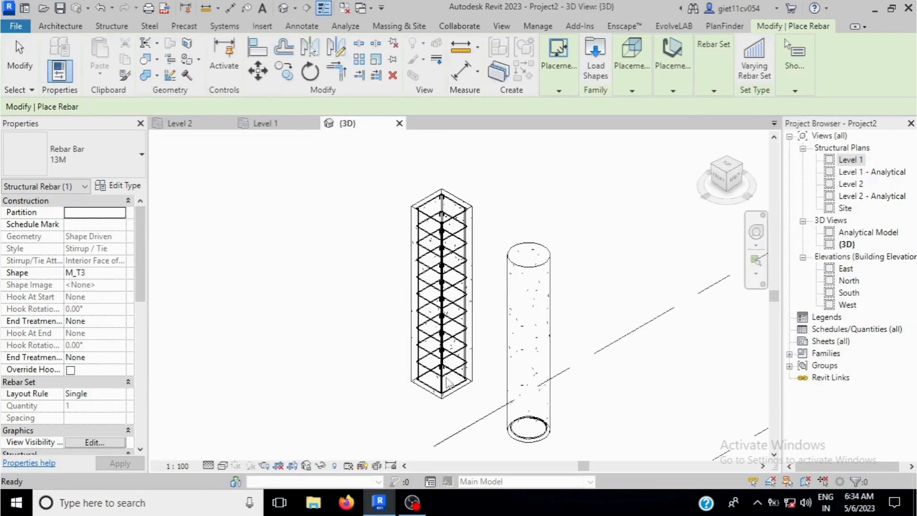
scroll(536, 438, up, 3)
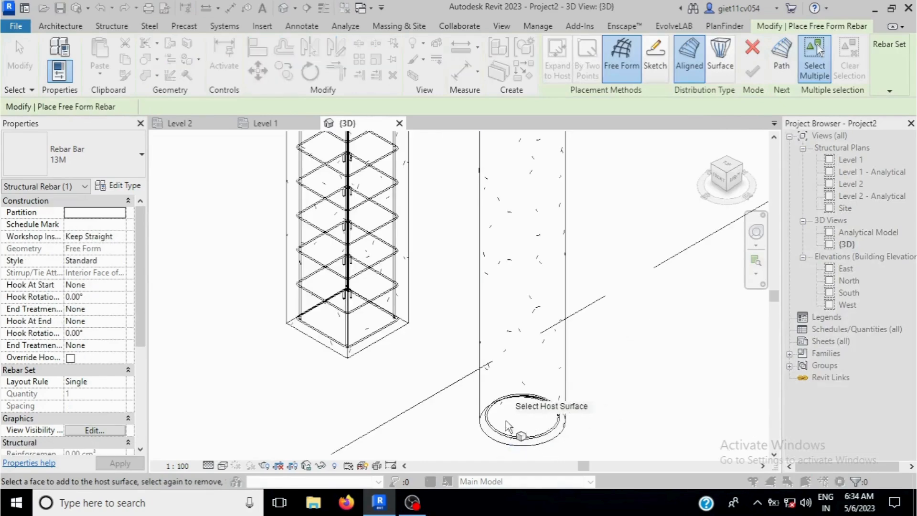
scroll(502, 394, up, 5)
scroll(545, 287, down, 4)
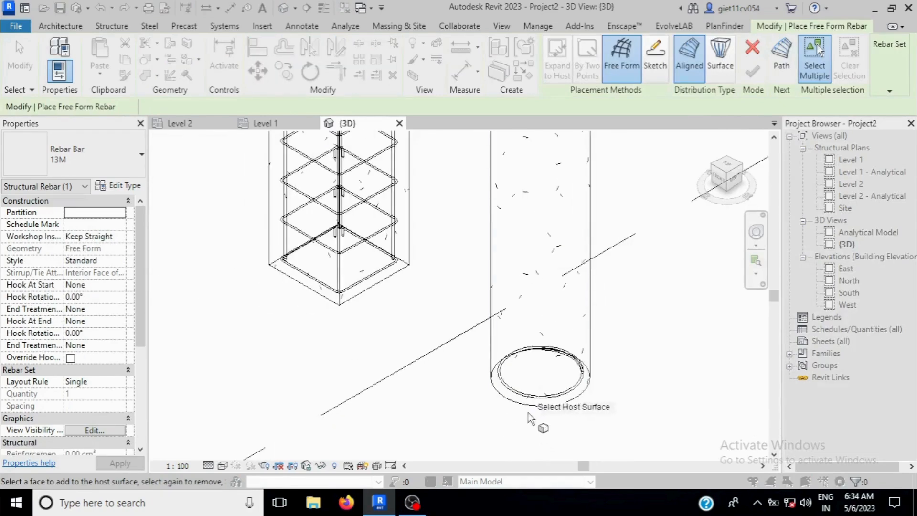
scroll(530, 418, up, 4)
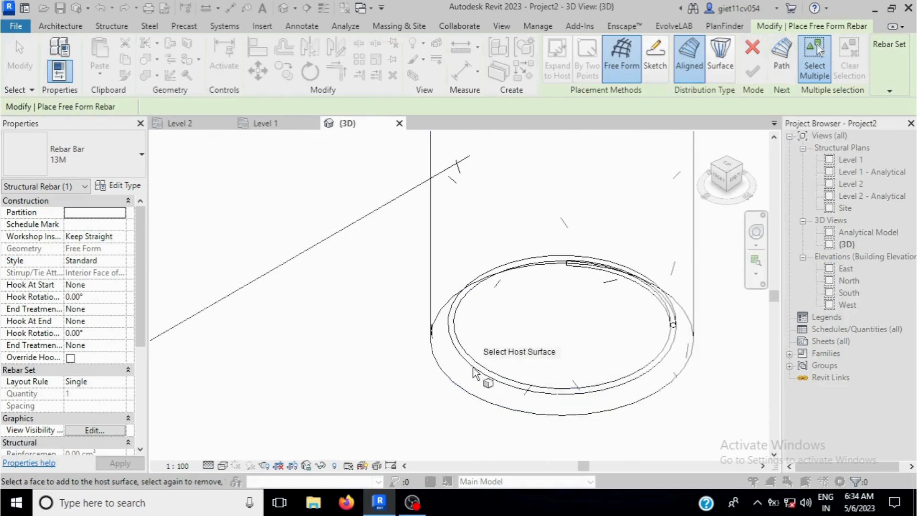
scroll(444, 375, down, 4)
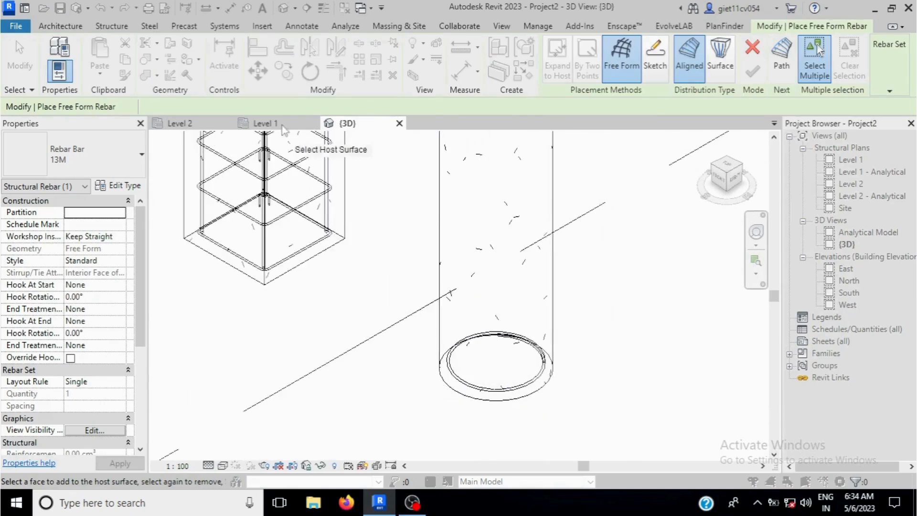
Step: Return to the Level 1 plan, end the rebar placement and delete the round column's tie
click(275, 124)
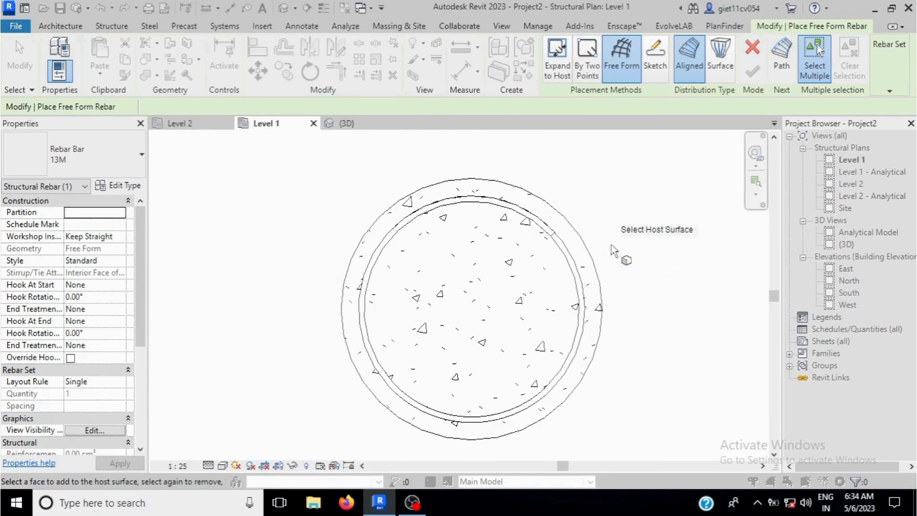
right_click(615, 250)
click(624, 252)
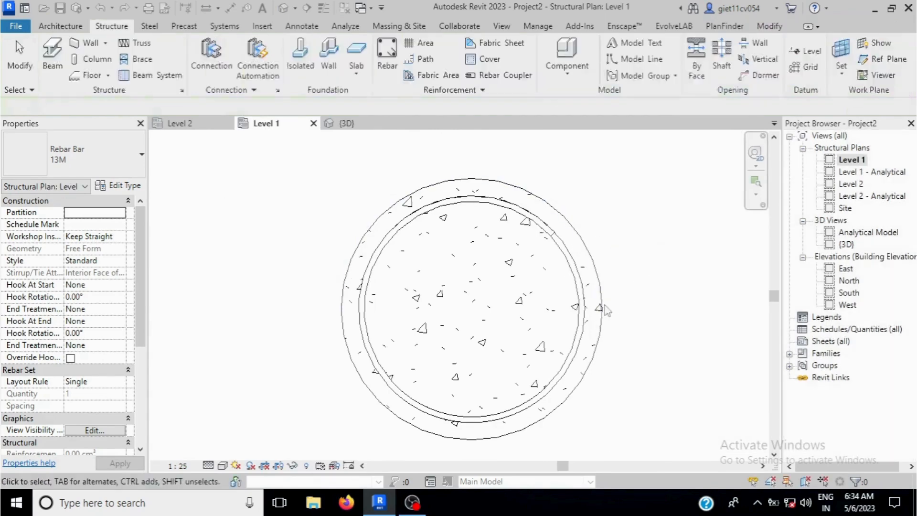
click(582, 319)
key(Delete)
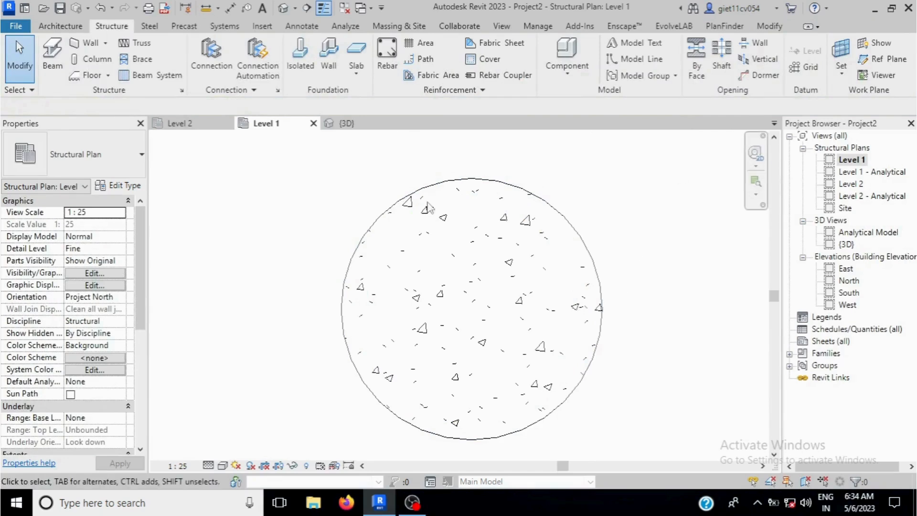
Step: Place a 13M circular tie, shape M_T3, in the round column with Far Cover Reference as the placement plane
click(381, 56)
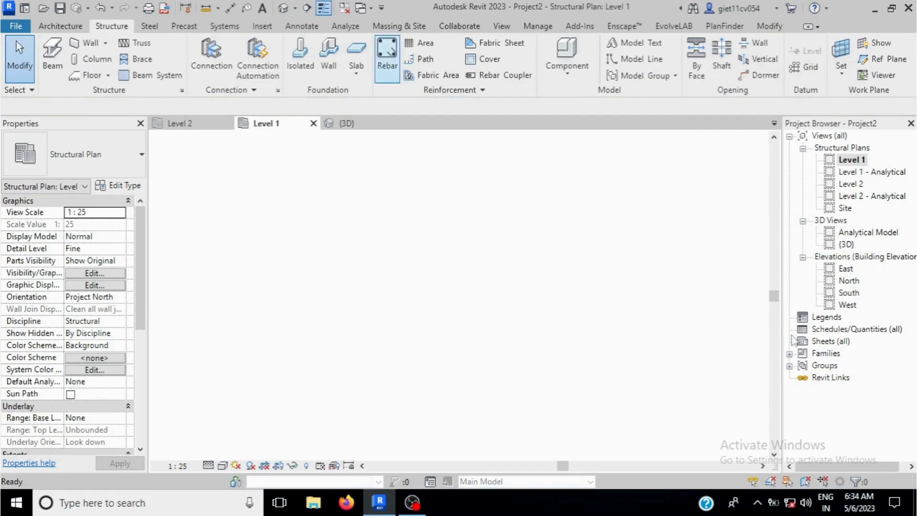
scroll(789, 348, down, 3)
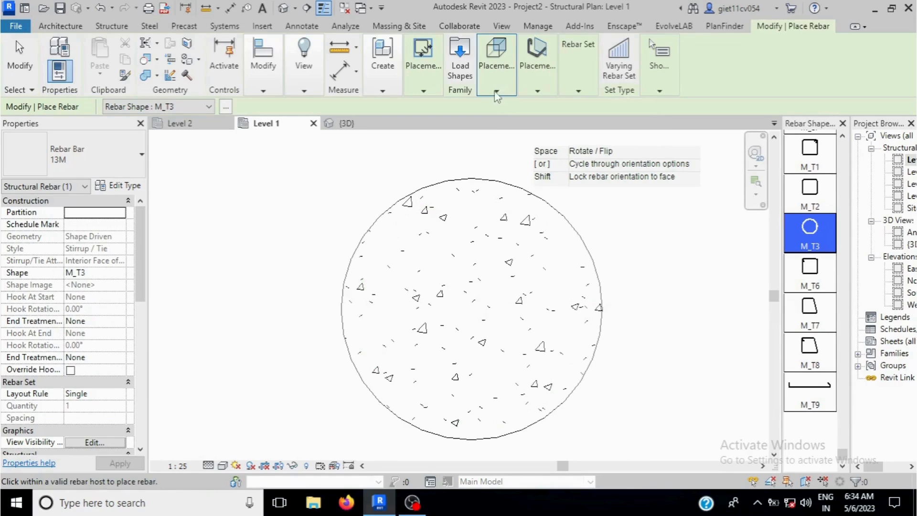
mouse_move(496, 93)
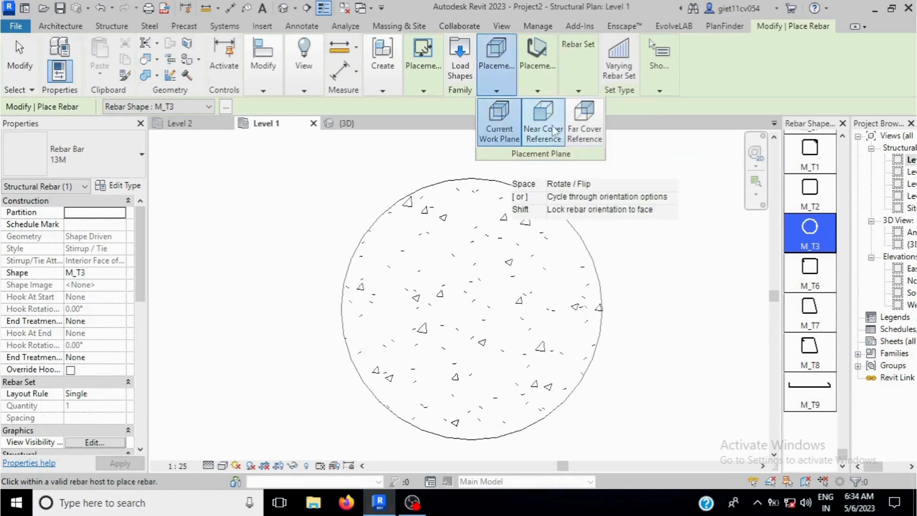
click(585, 128)
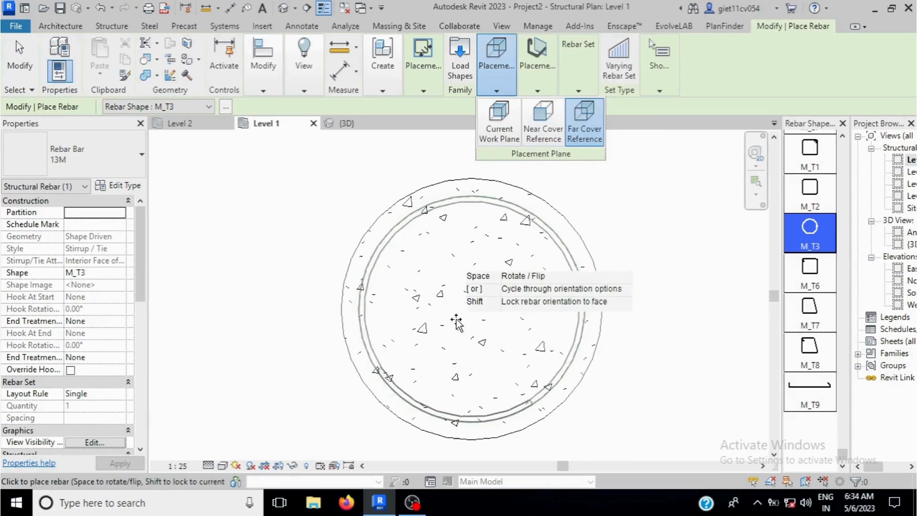
mouse_move(497, 76)
click(544, 129)
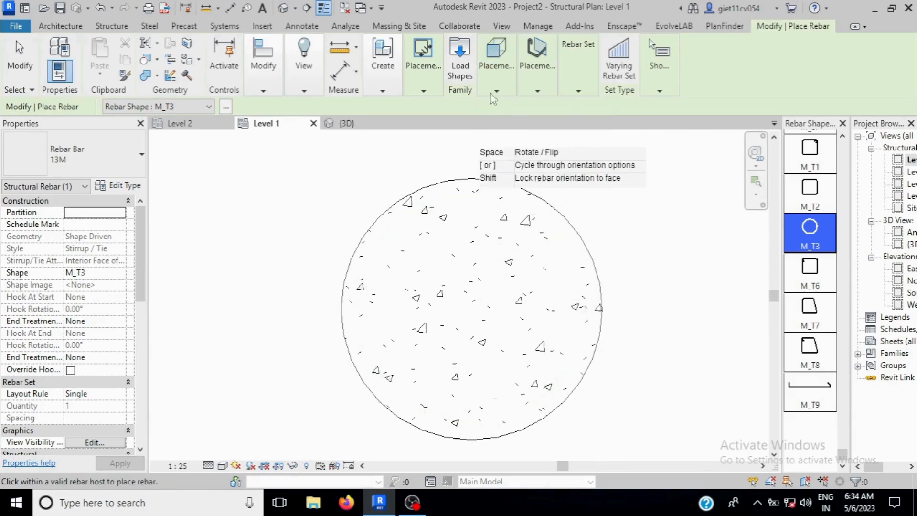
mouse_move(495, 91)
click(585, 131)
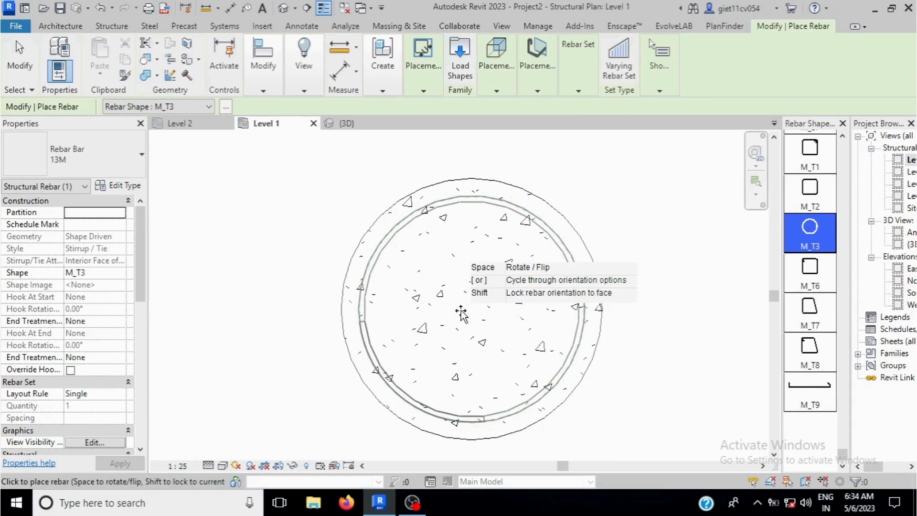
click(461, 314)
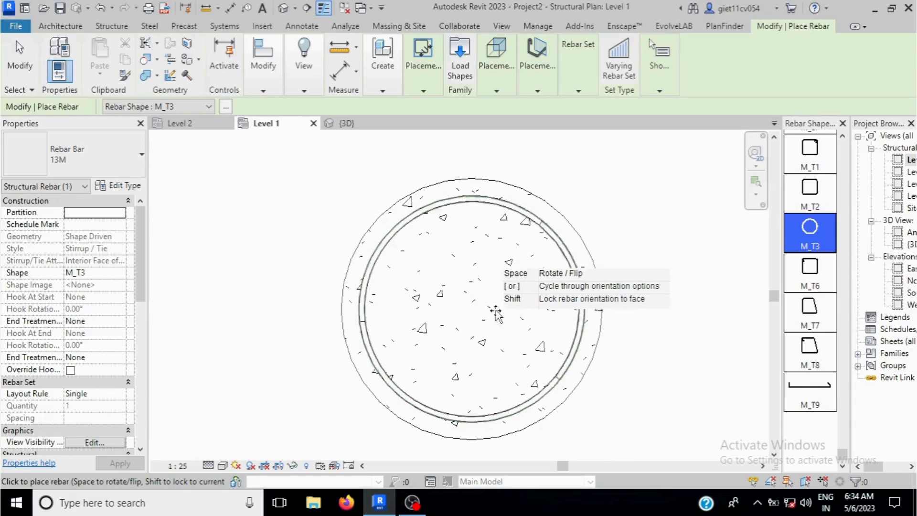
Step: In the 3D view, end the rebar placement and select the circular tie at the base of the round column
click(347, 123)
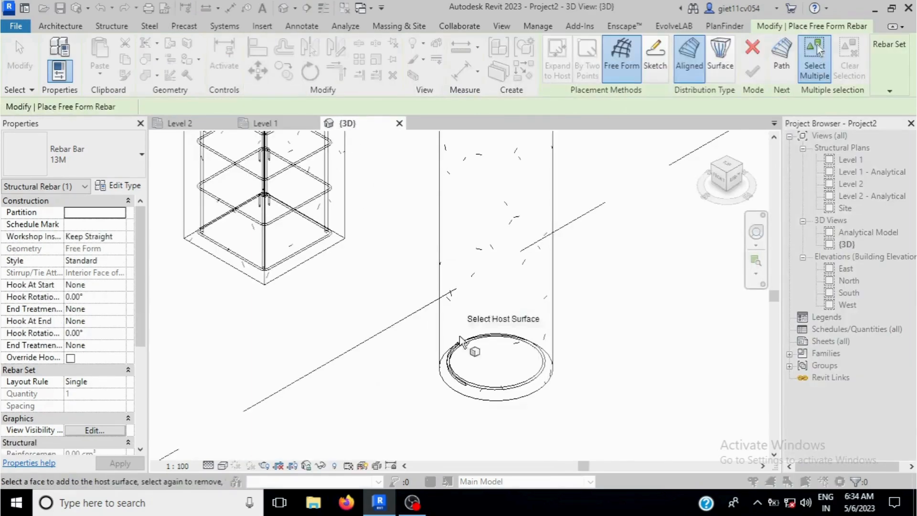
right_click(674, 239)
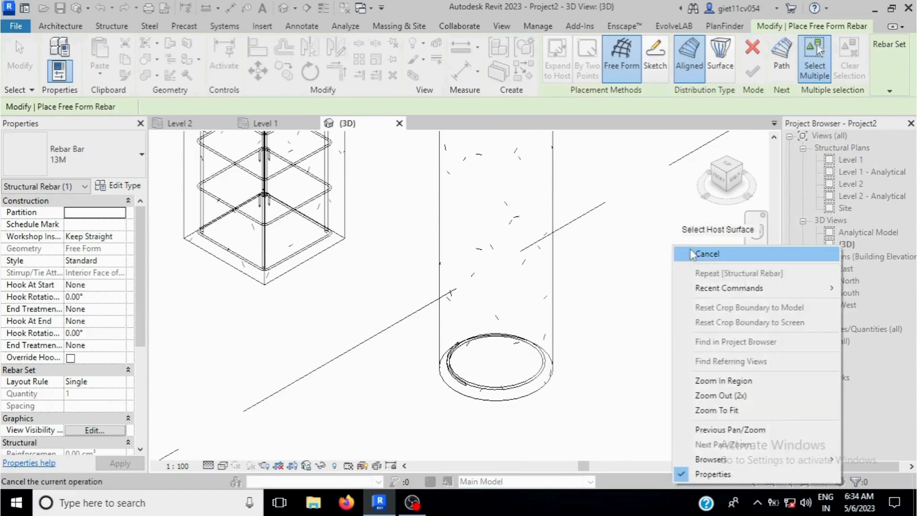
click(691, 252)
click(472, 377)
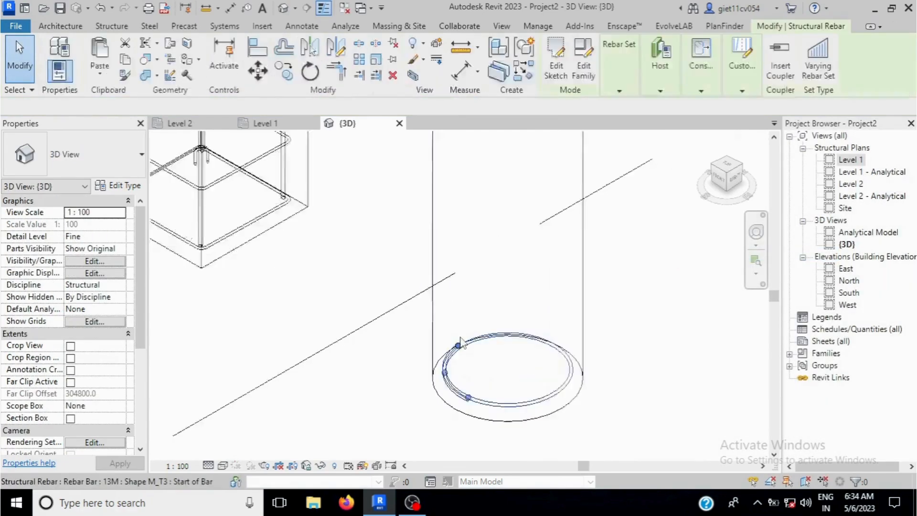
scroll(482, 374, up, 5)
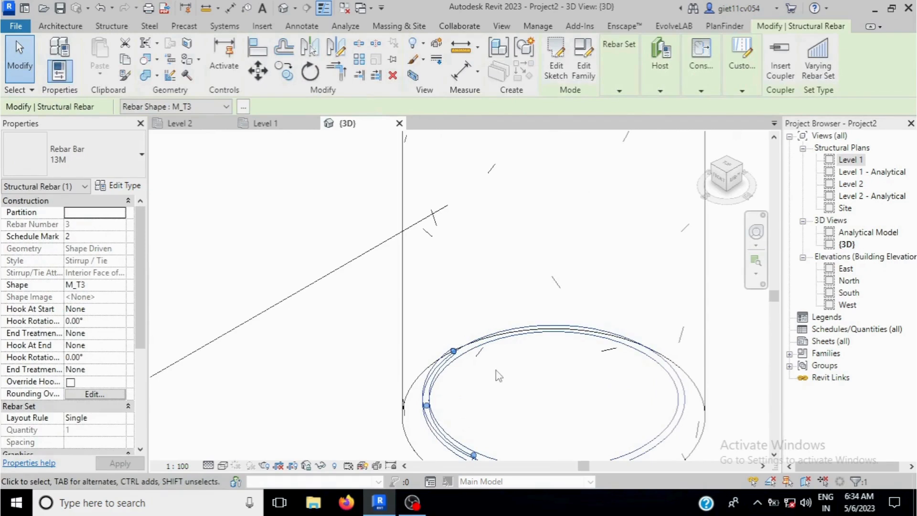
scroll(468, 362, down, 5)
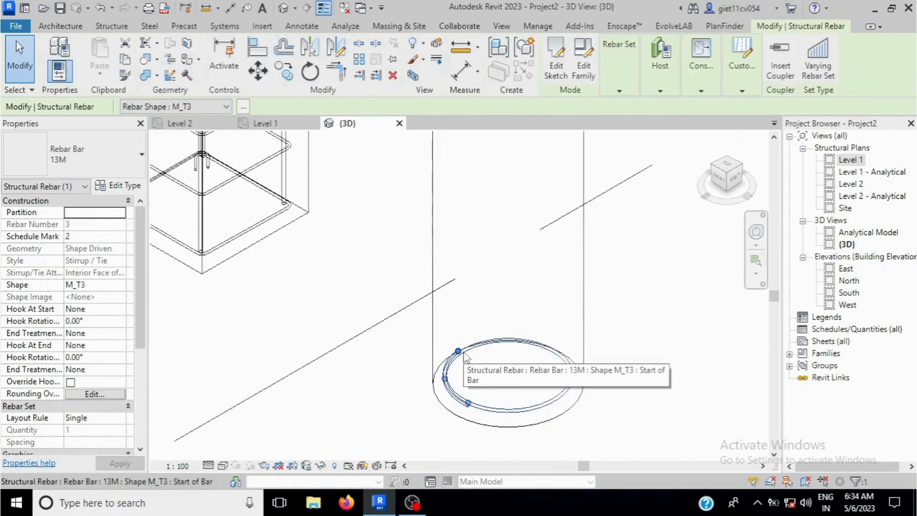
scroll(524, 375, down, 1)
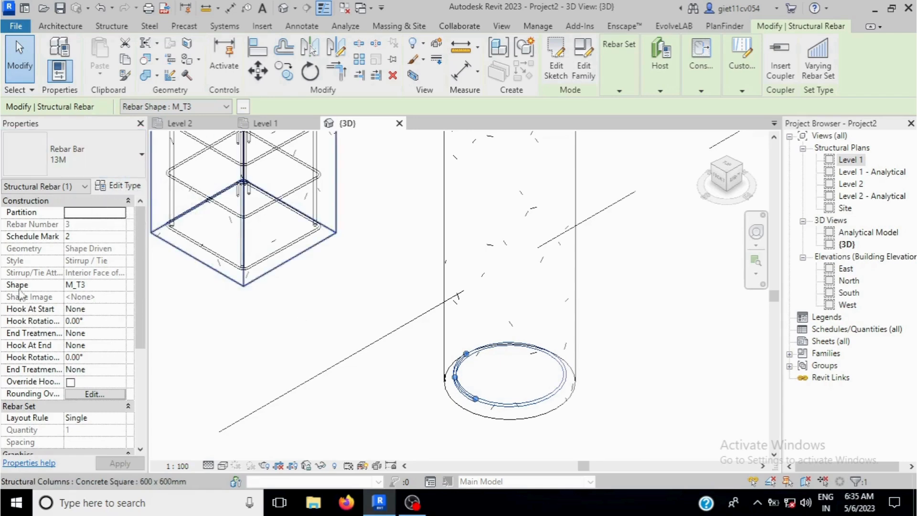
Step: Change the selected tie's rebar shape to the spiral M_SP and check it along the round column
click(120, 286)
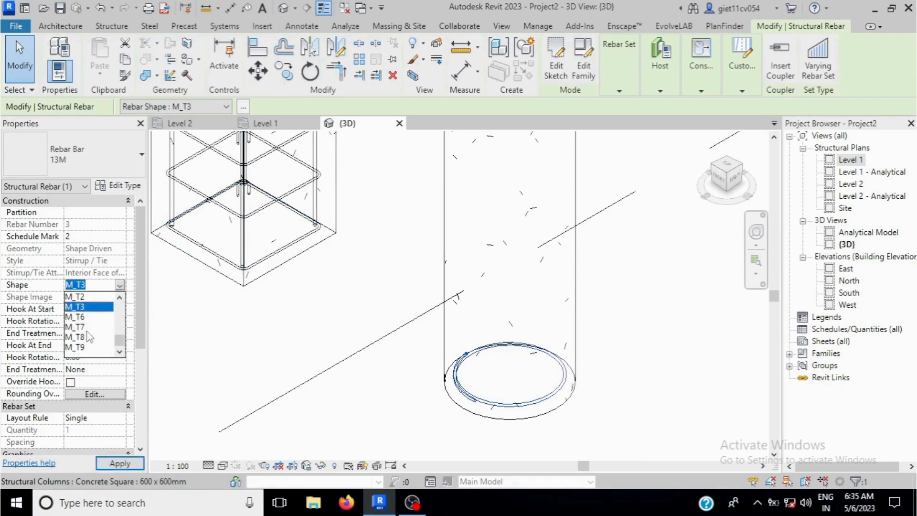
scroll(88, 337, up, 2)
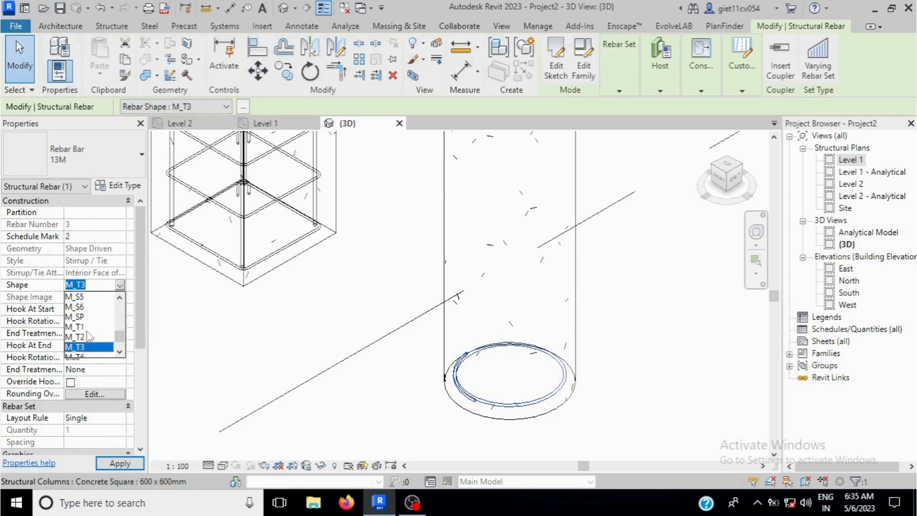
click(77, 317)
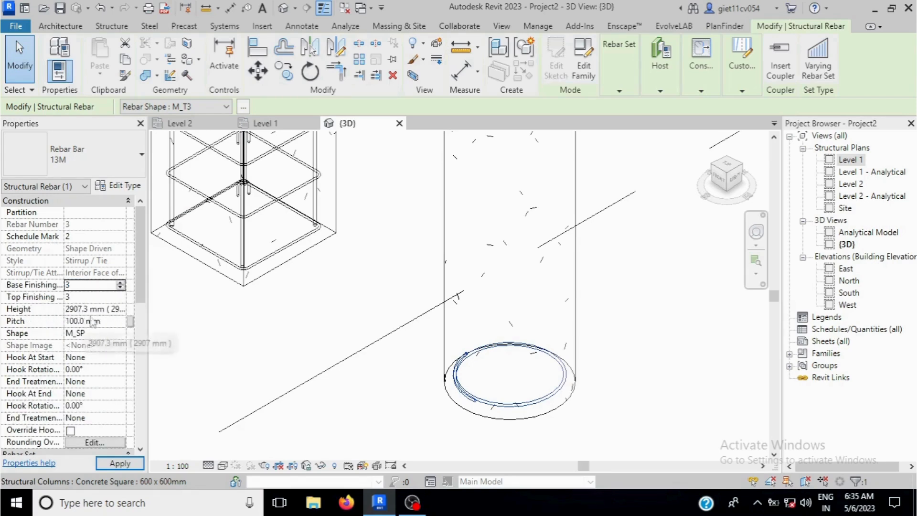
click(416, 380)
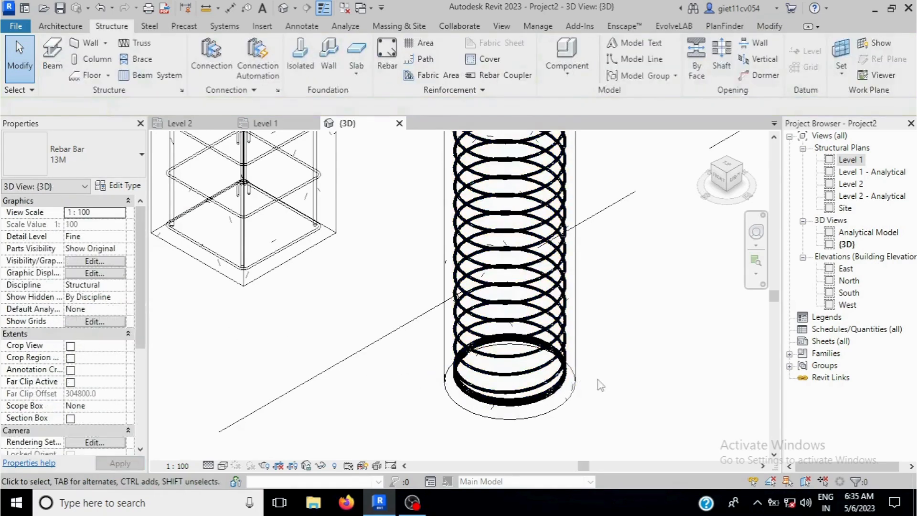
scroll(600, 385, down, 3)
scroll(623, 181, up, 3)
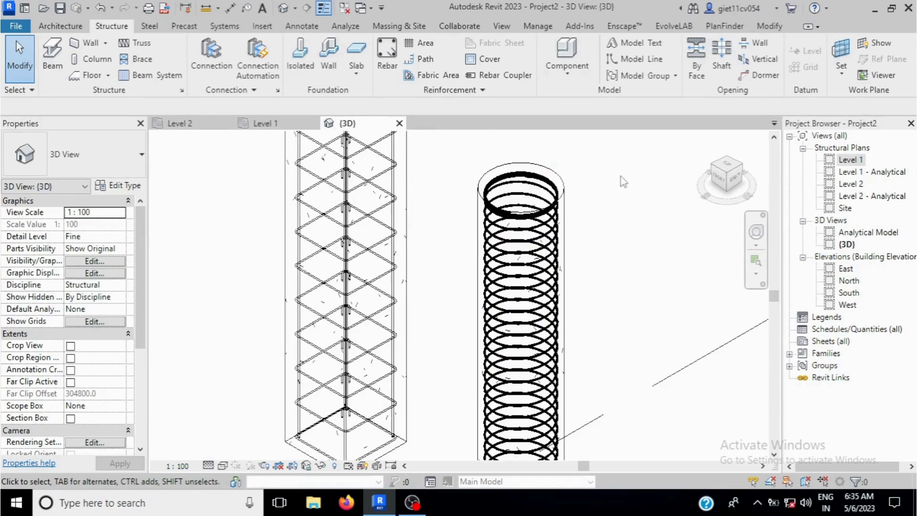
scroll(621, 176, up, 1)
scroll(583, 192, down, 1)
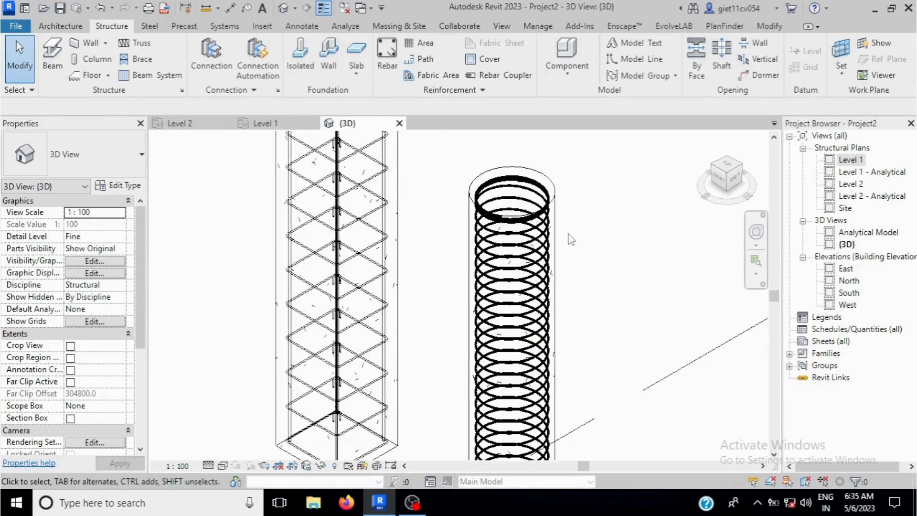
scroll(571, 240, down, 1)
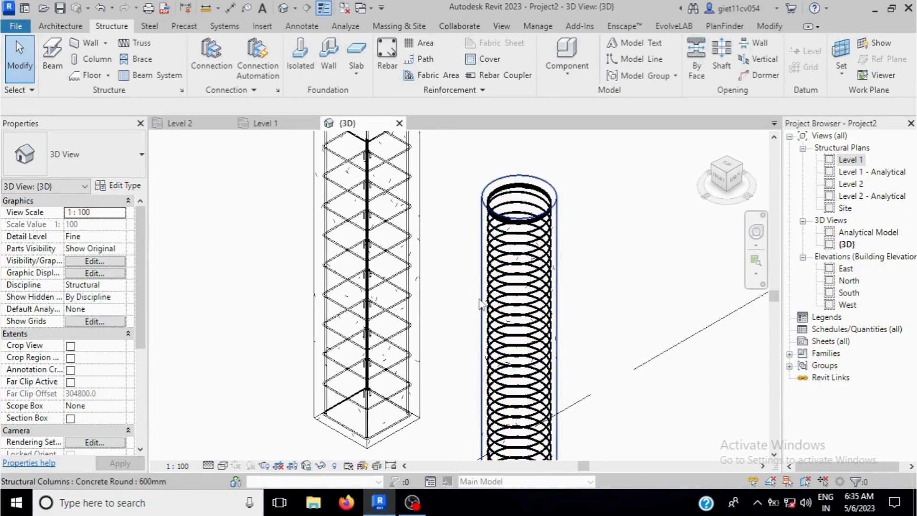
Step: Set the round column spiral's pitch to 300 mm and check its spacing in the 3D view
click(515, 273)
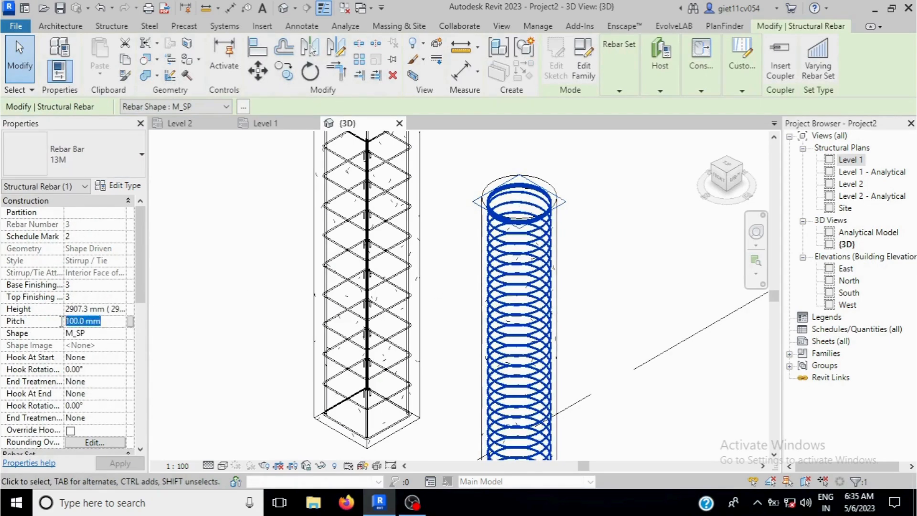
text(300)
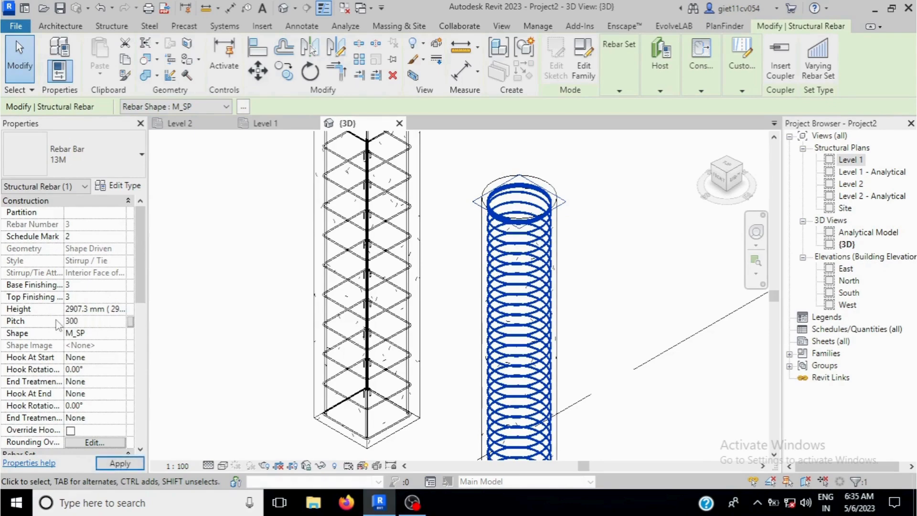
key(Return)
scroll(592, 273, down, 3)
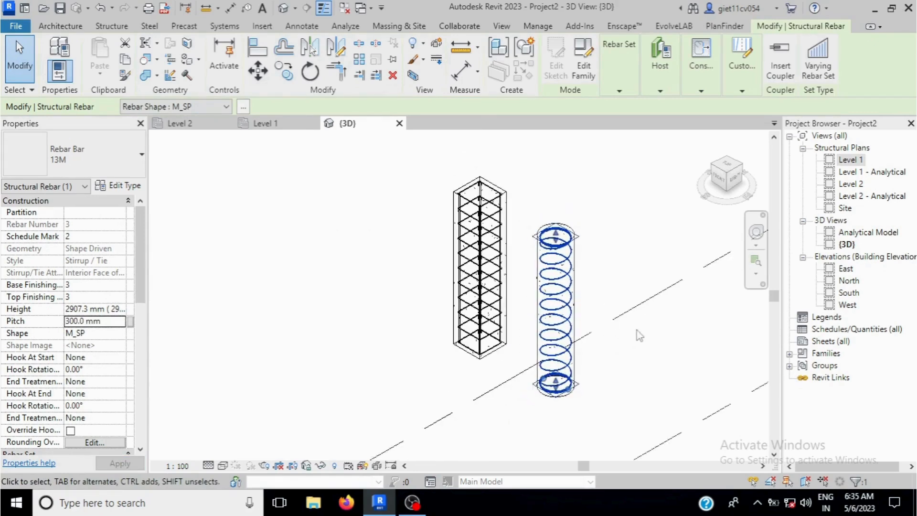
scroll(639, 334, up, 1)
scroll(639, 336, up, 2)
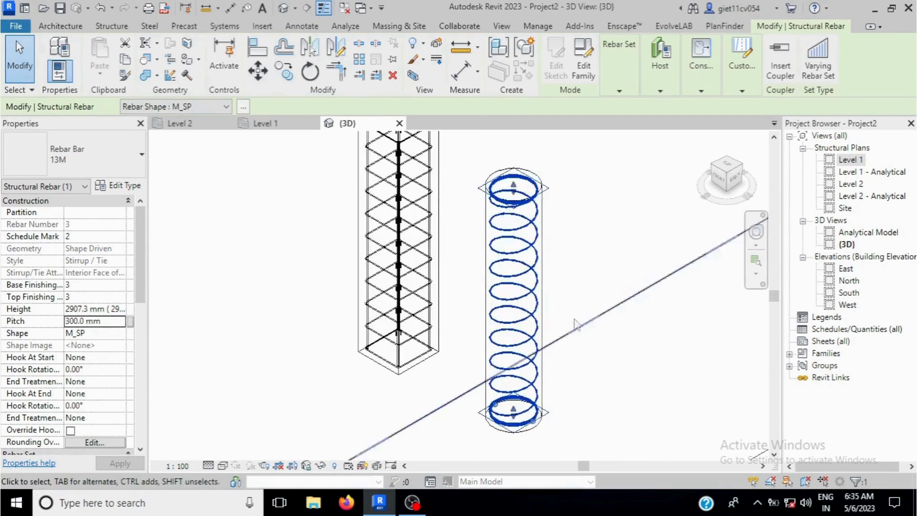
key(Escape)
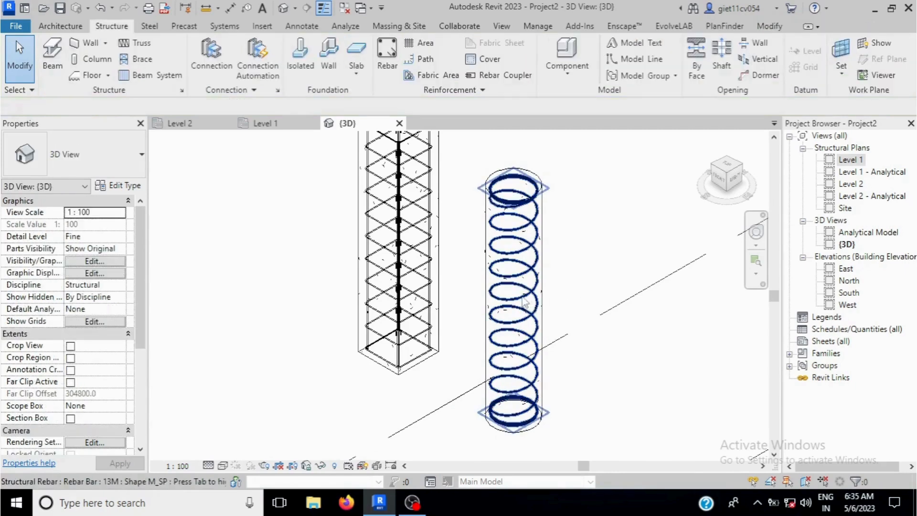
Step: Change the round column's spiral to the 10M bar type
click(504, 187)
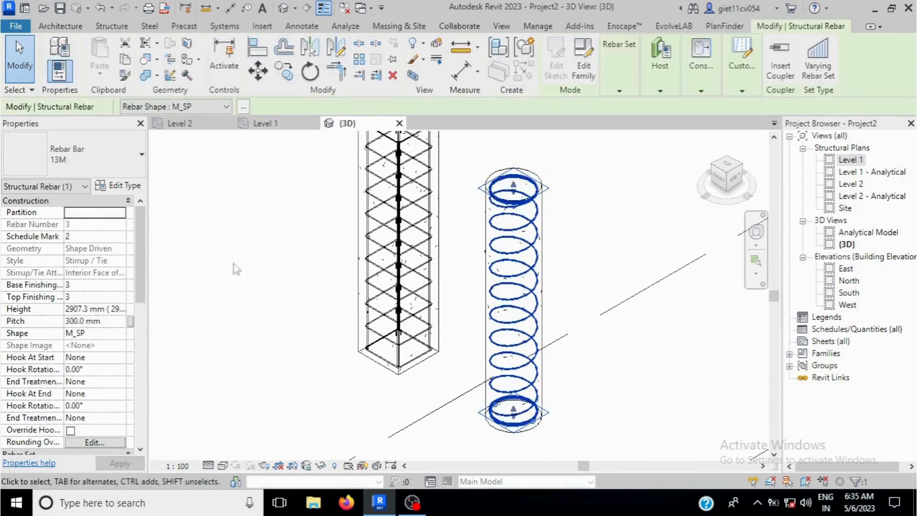
click(90, 149)
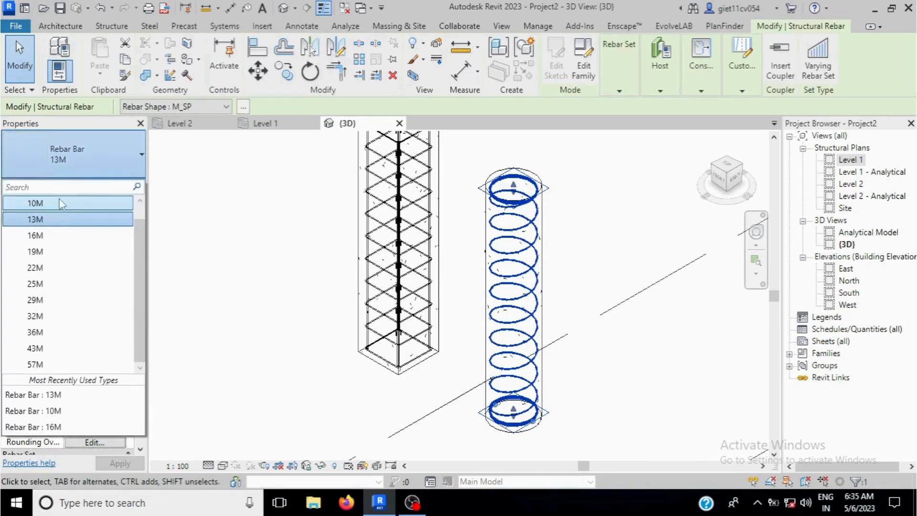
click(62, 204)
click(599, 263)
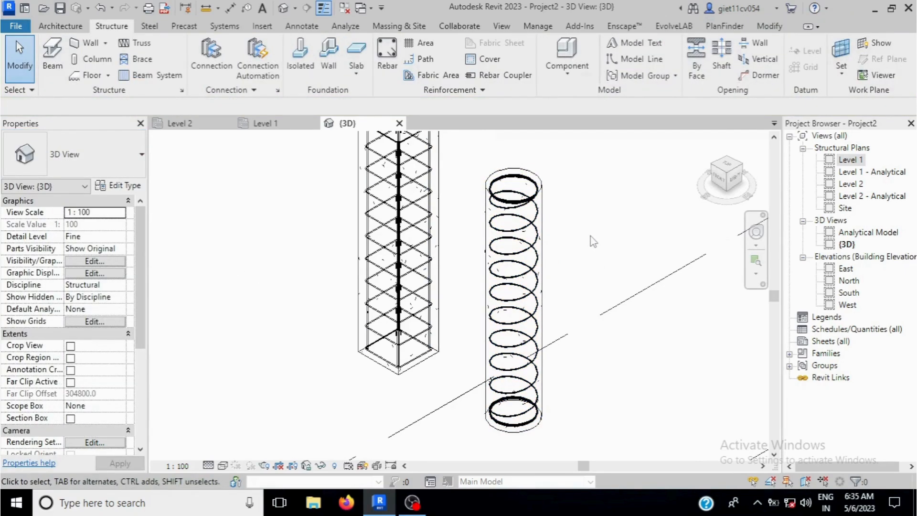
Step: In the Level 1 plan, place a straight 13M bar, shape M_00, Perpendicular to Cover, just inside the spiral at the round column's upper edge
click(254, 124)
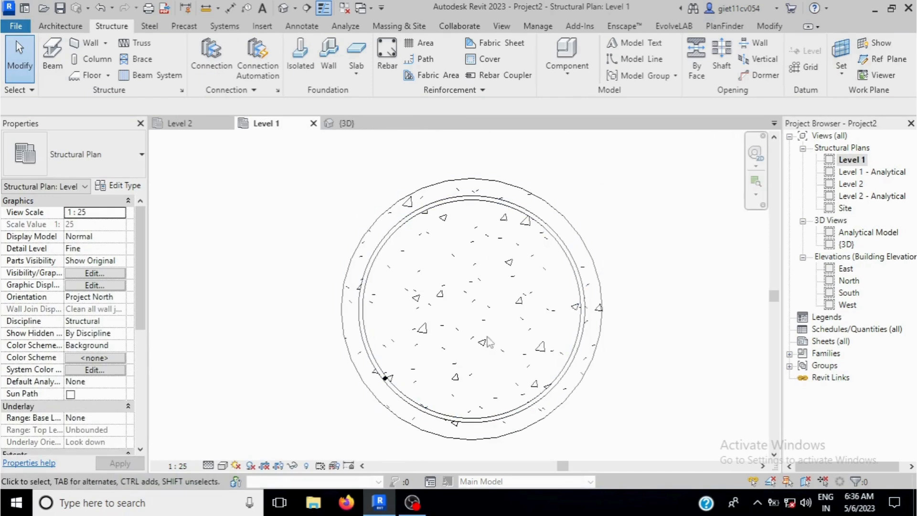
click(387, 58)
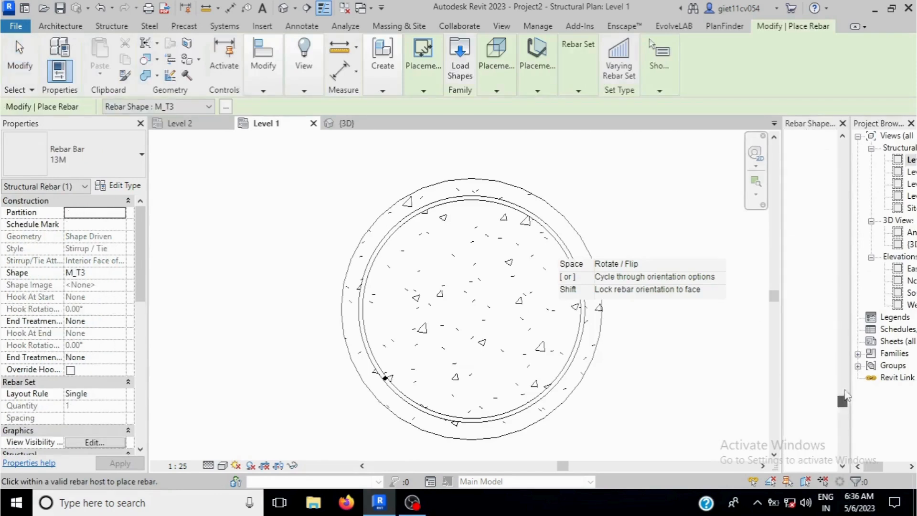
drag(848, 188, 844, 142)
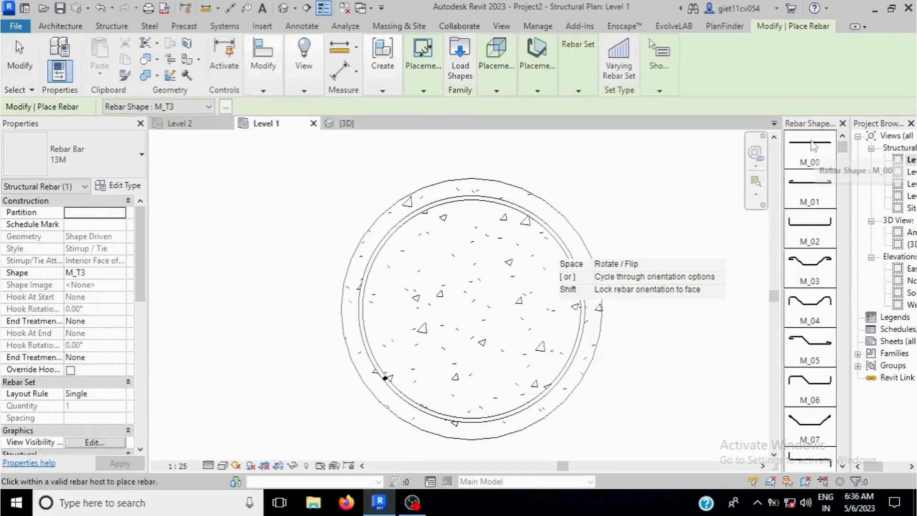
click(813, 154)
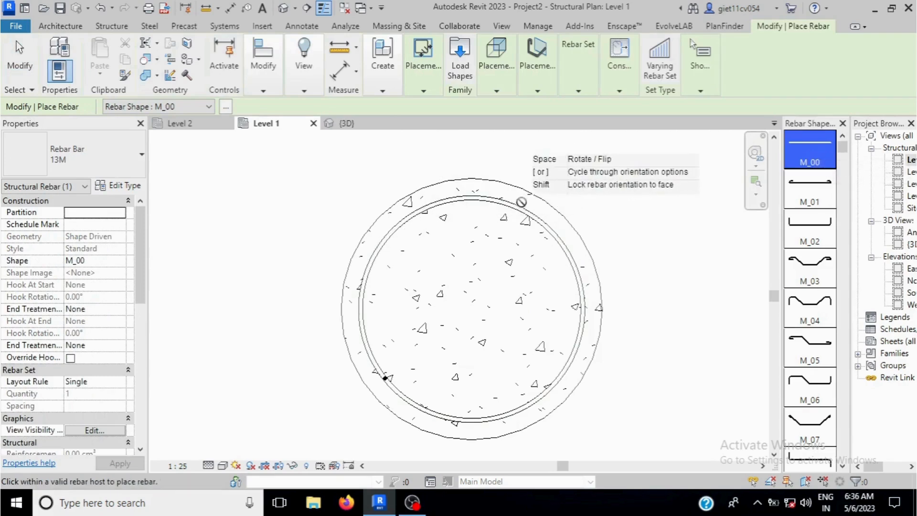
click(548, 86)
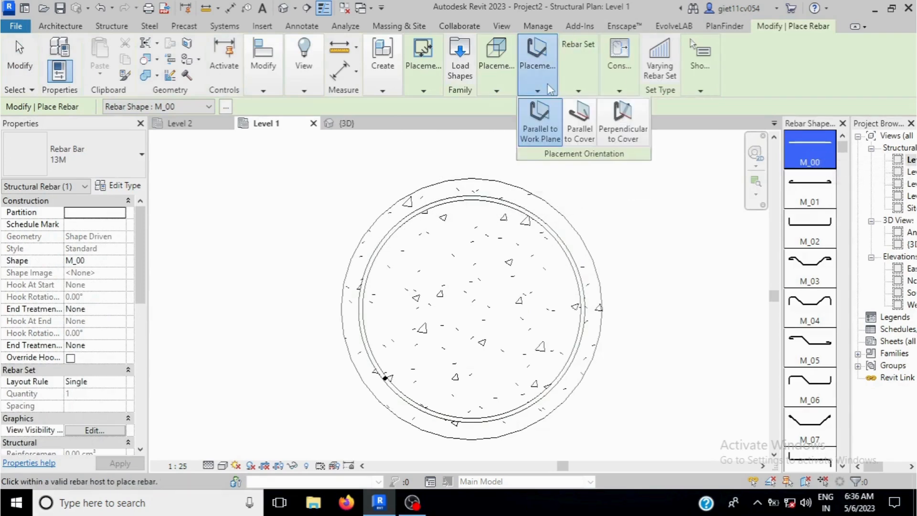
click(623, 130)
scroll(475, 207, up, 3)
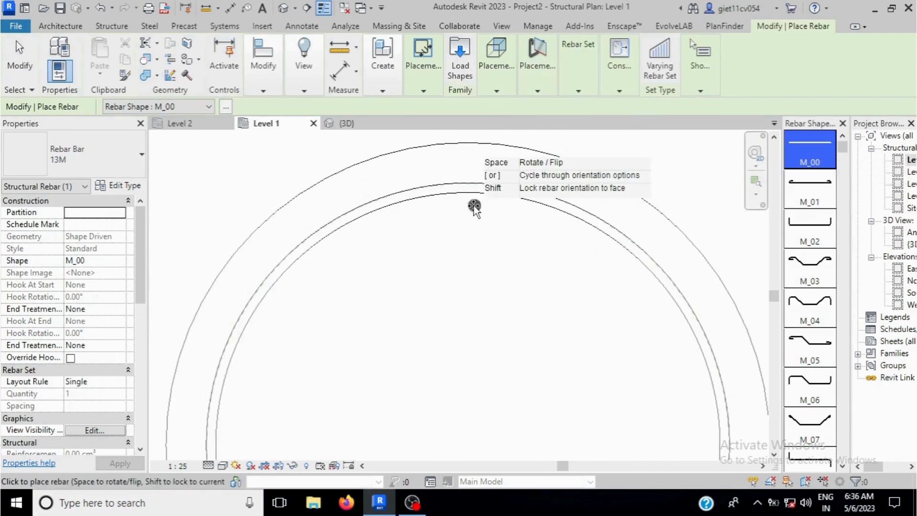
click(470, 204)
scroll(497, 223, down, 4)
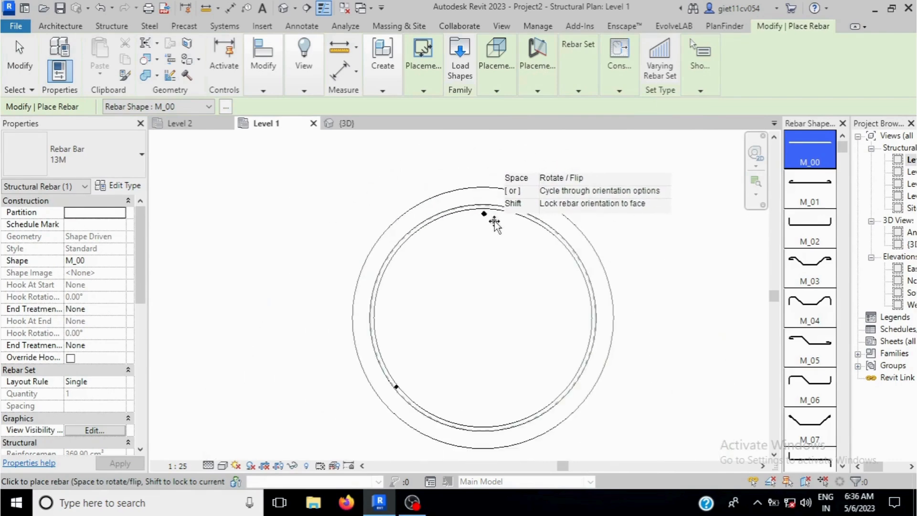
Step: Finish placing rebar, select the bar at the round column's upper edge, and check its run along the column in the 3D view
right_click(607, 181)
click(606, 184)
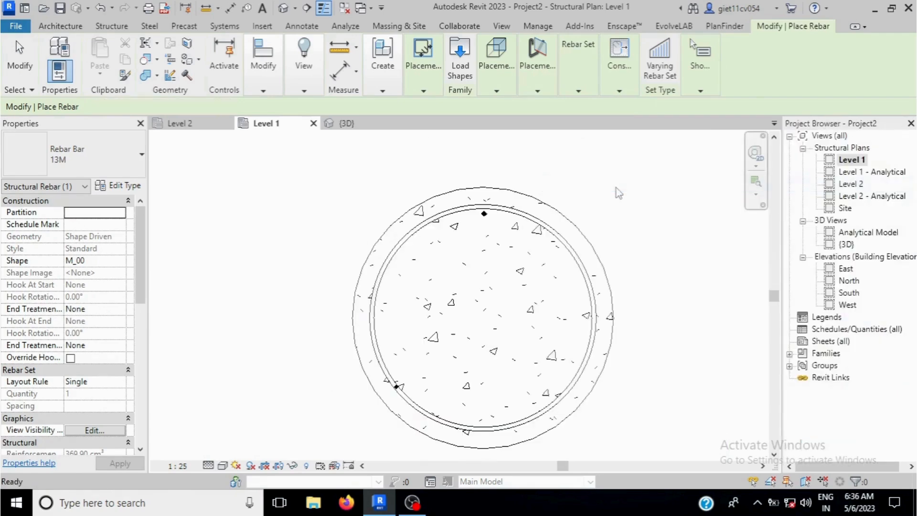
click(483, 215)
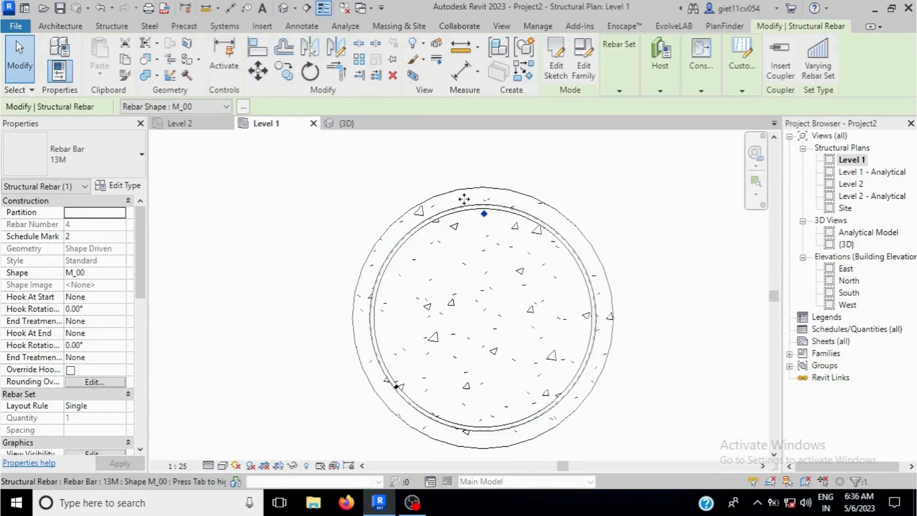
click(334, 125)
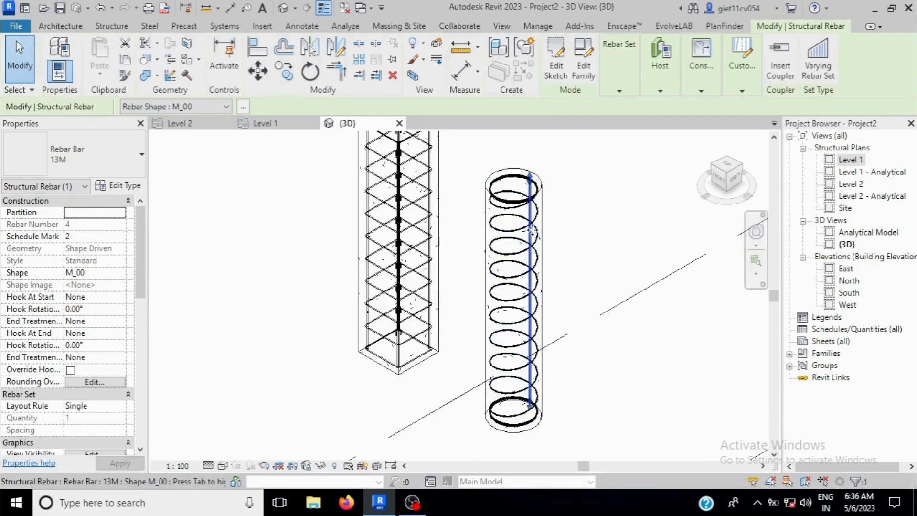
scroll(532, 230, up, 3)
scroll(532, 249, down, 4)
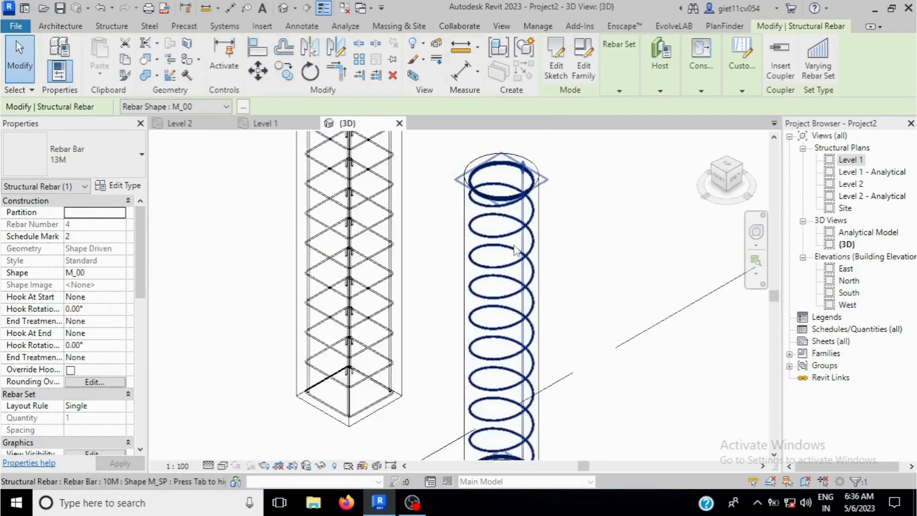
Step: In the Level 1 plan, change the round column's selected vertical bar to the 16M bar type
click(278, 125)
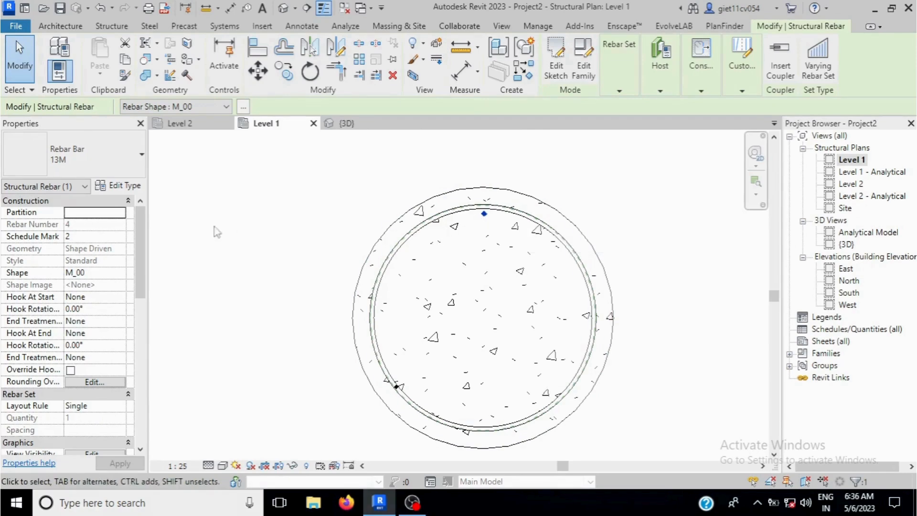
click(95, 157)
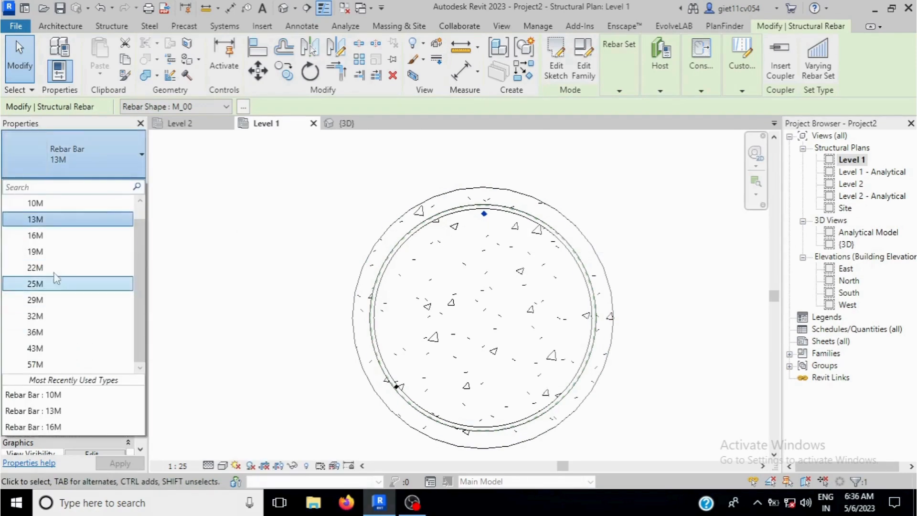
click(54, 241)
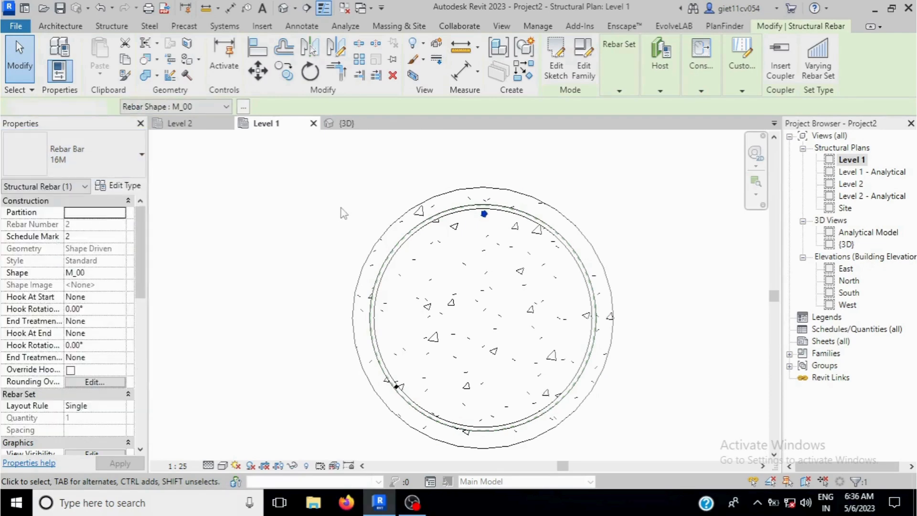
key(Escape)
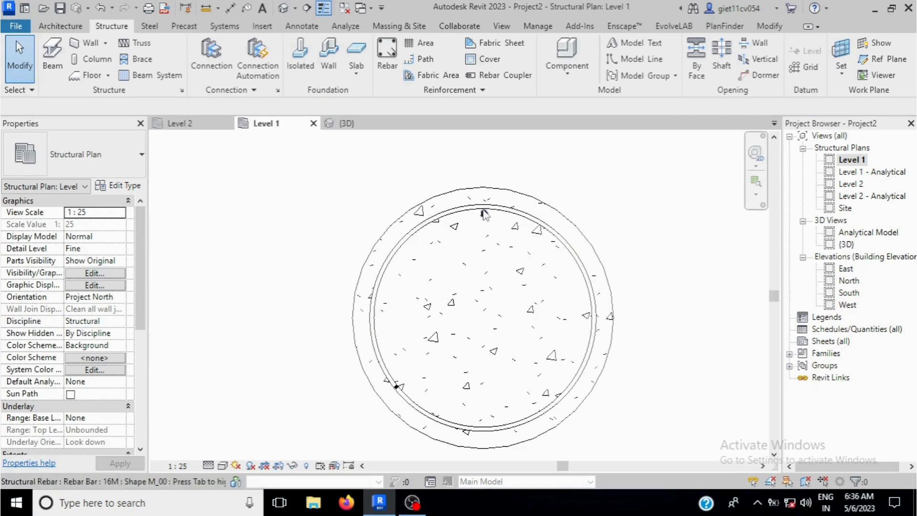
Step: Create a grouped radial array of 8 from the 16M vertical bar around the round column's centre, with Move To Last and a 315° angle
click(397, 256)
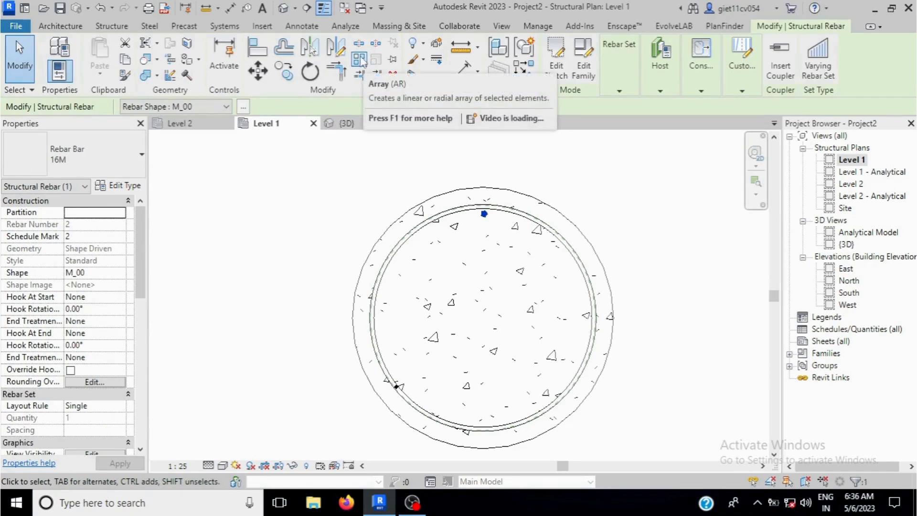
click(359, 60)
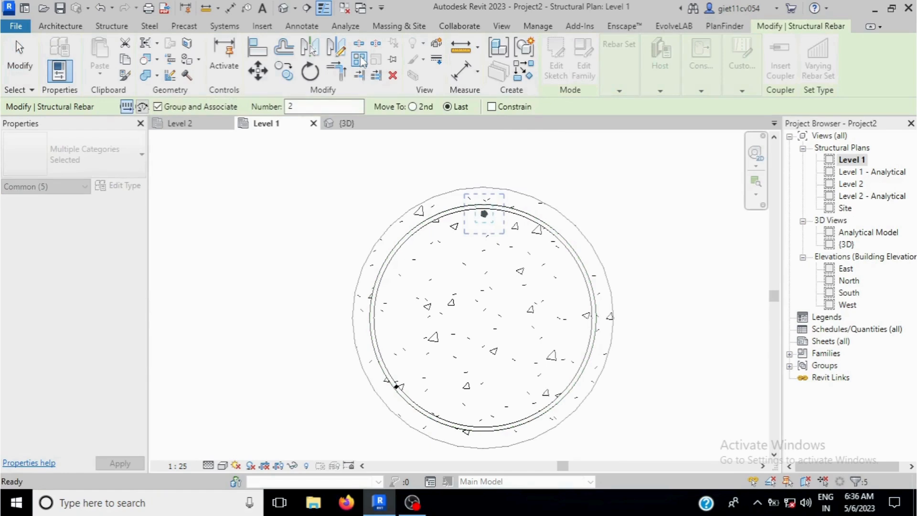
click(142, 107)
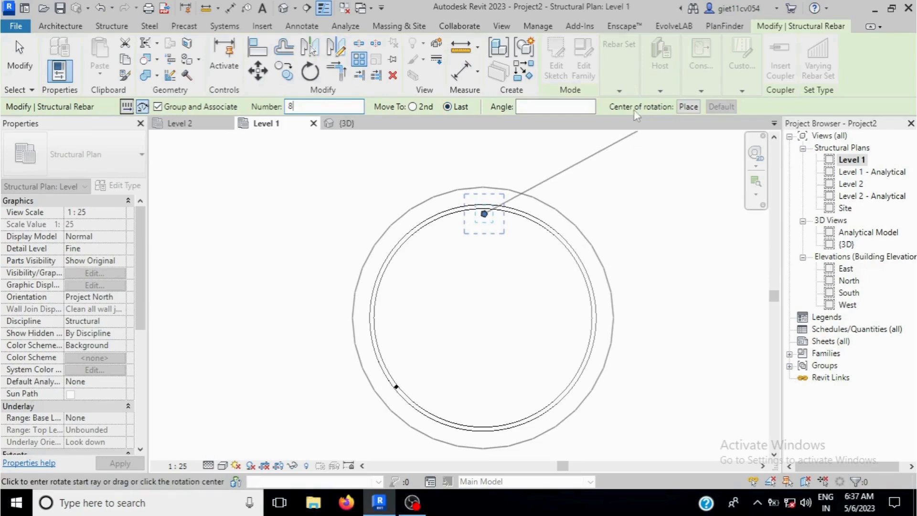
click(687, 108)
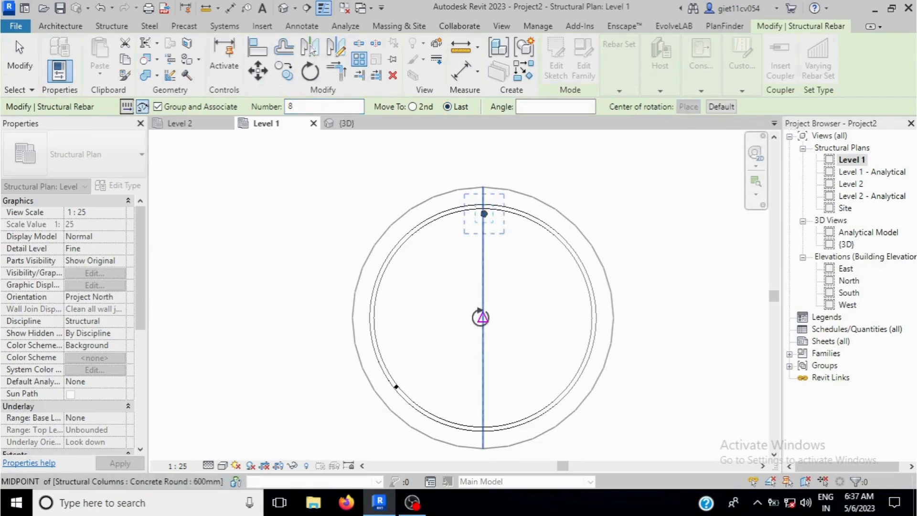
click(483, 317)
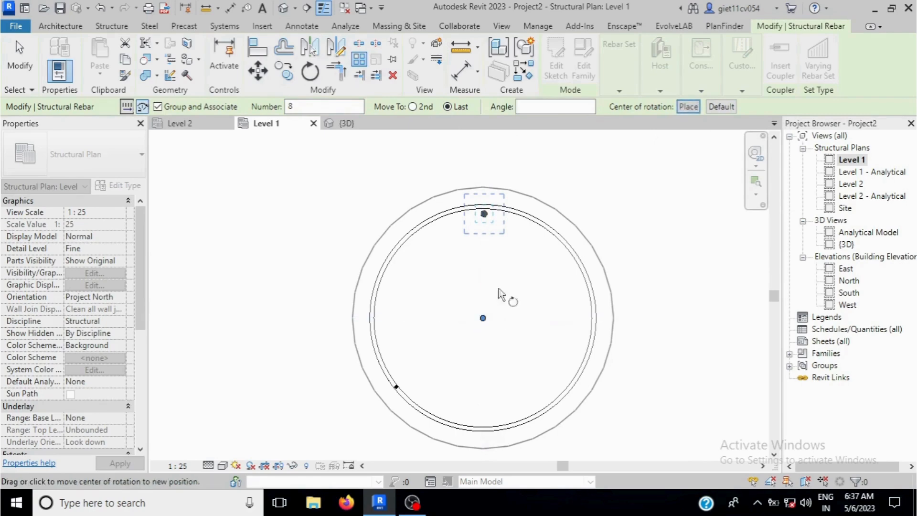
click(543, 225)
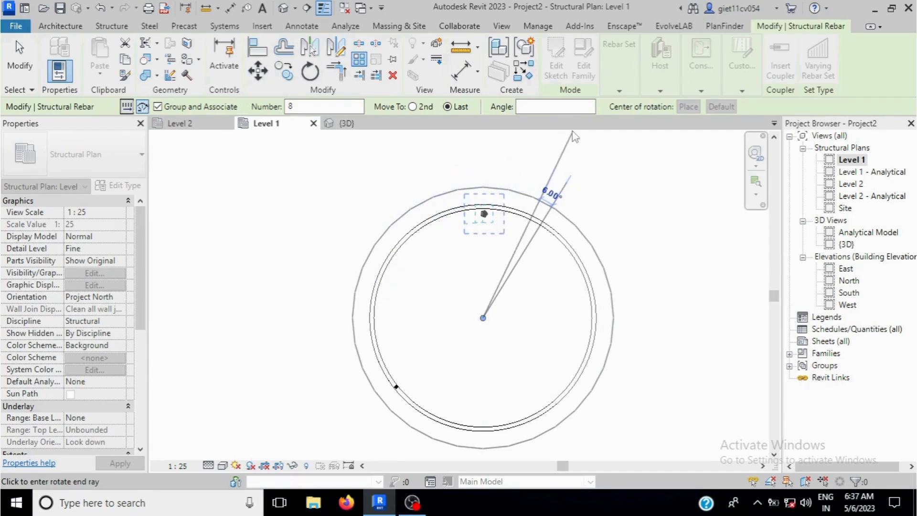
click(547, 105)
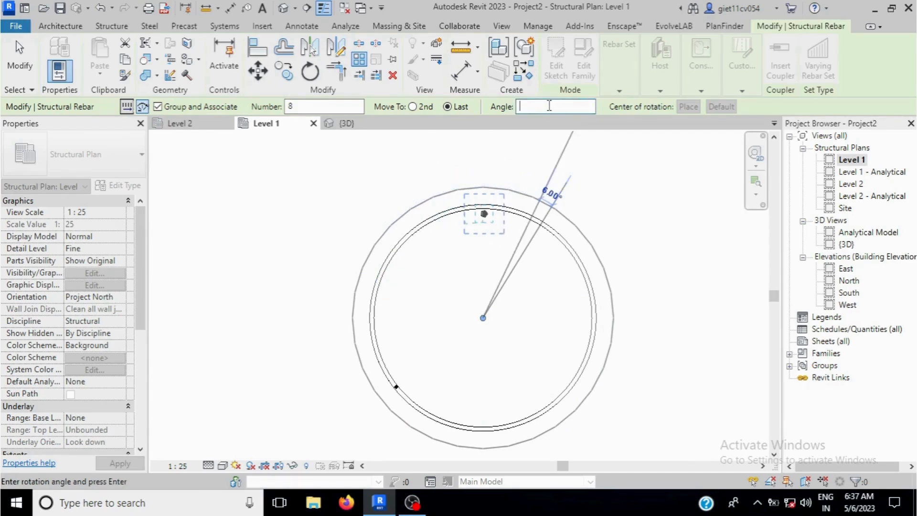
text(315)
key(Return)
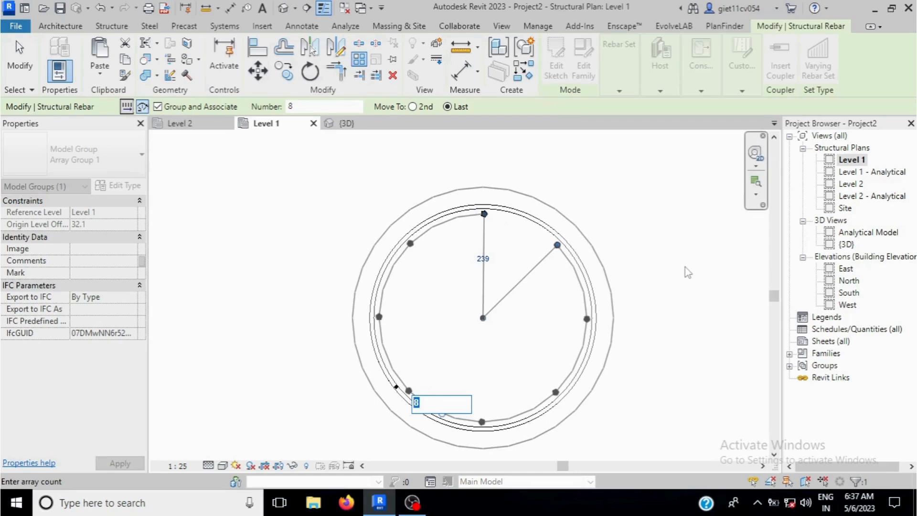
Step: Examine the arrayed vertical bars inside the round column's spiral in the 3D view, alongside the square column's reinforcement
click(344, 124)
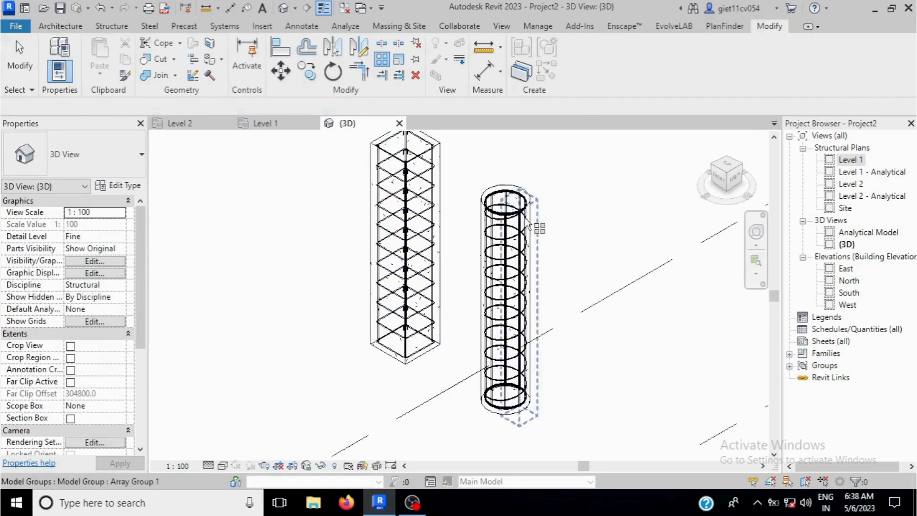
scroll(530, 225, up, 2)
scroll(525, 218, up, 2)
scroll(523, 209, down, 2)
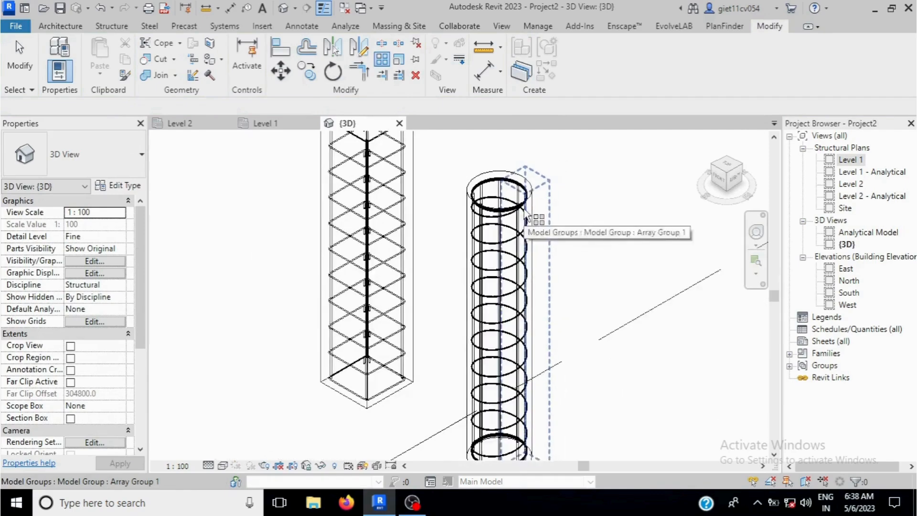
scroll(505, 235, down, 2)
scroll(501, 367, up, 4)
scroll(500, 368, down, 3)
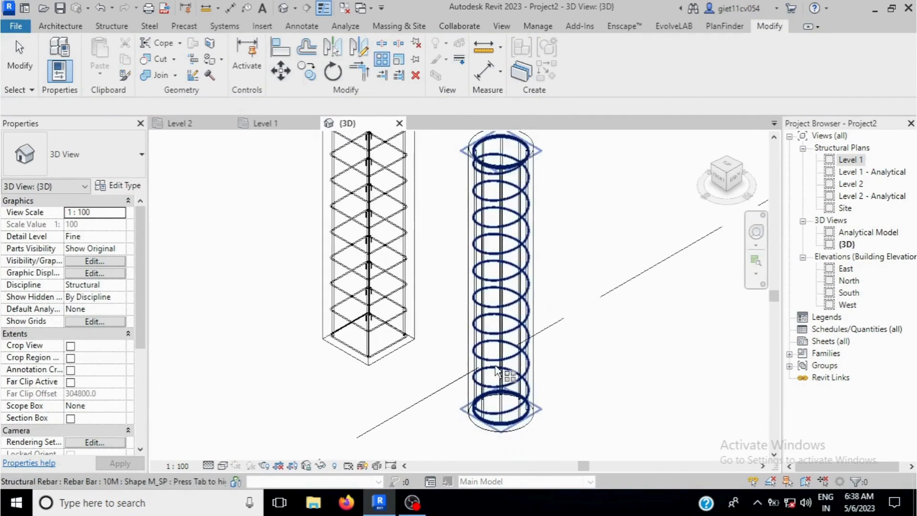
scroll(529, 217, up, 2)
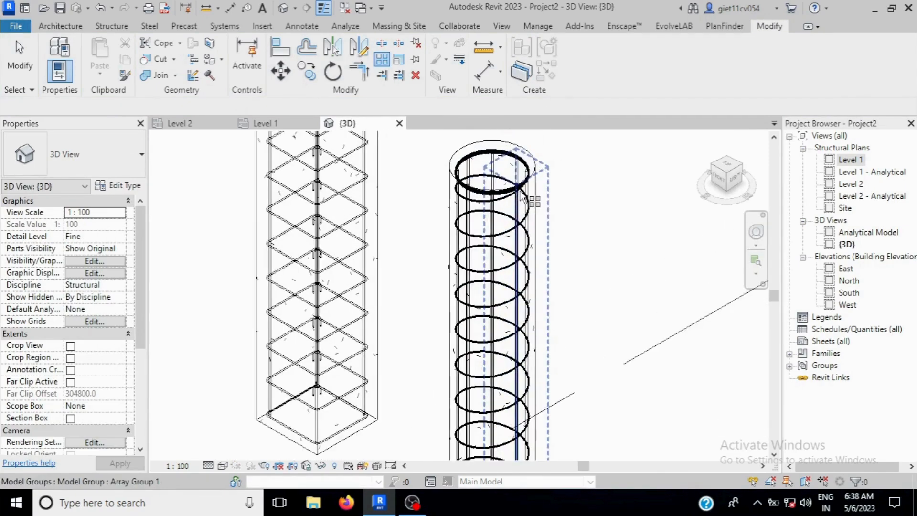
scroll(561, 210, down, 2)
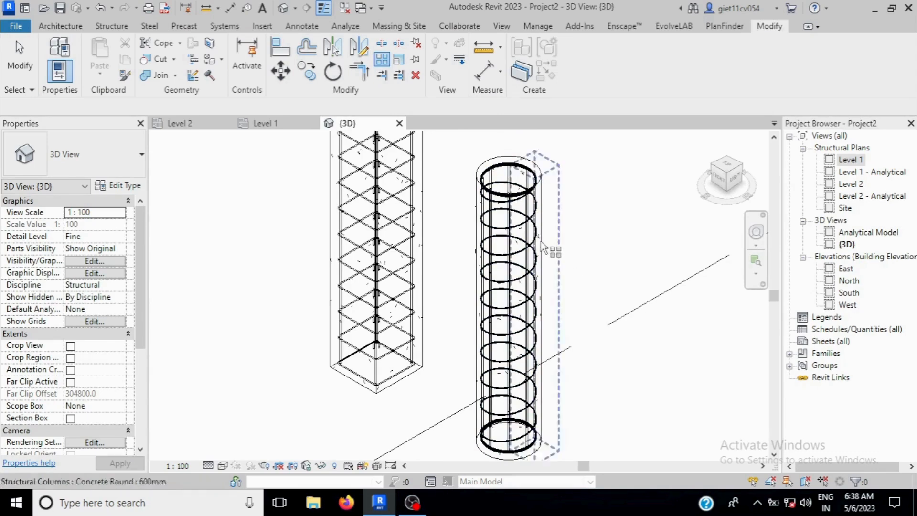
scroll(552, 264, down, 2)
scroll(535, 163, up, 2)
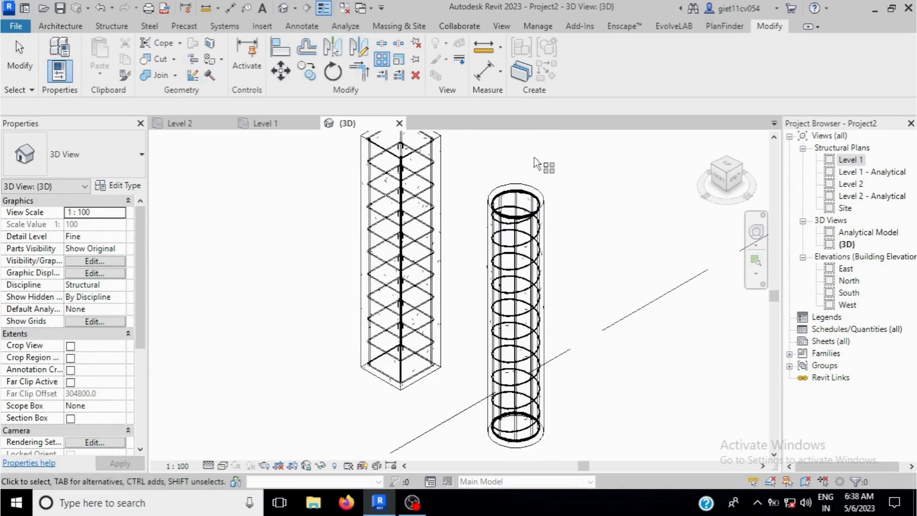
scroll(525, 191, down, 1)
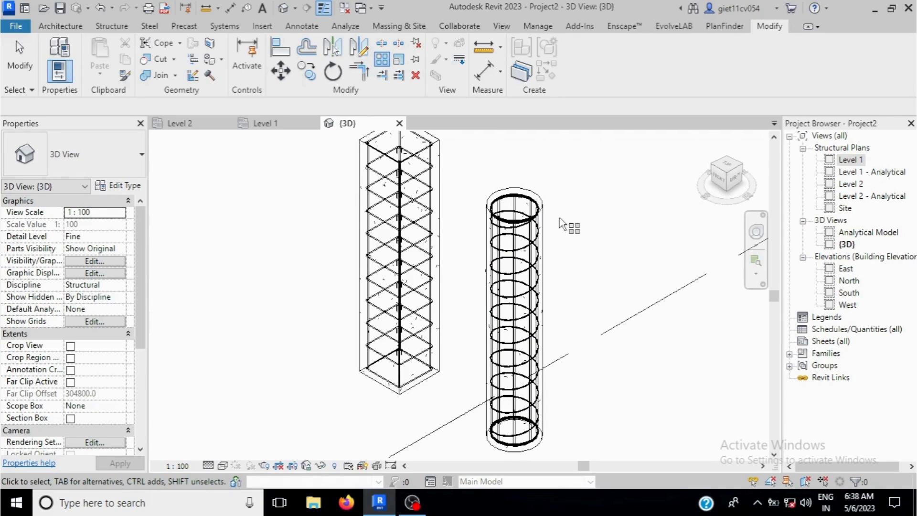
scroll(563, 223, up, 1)
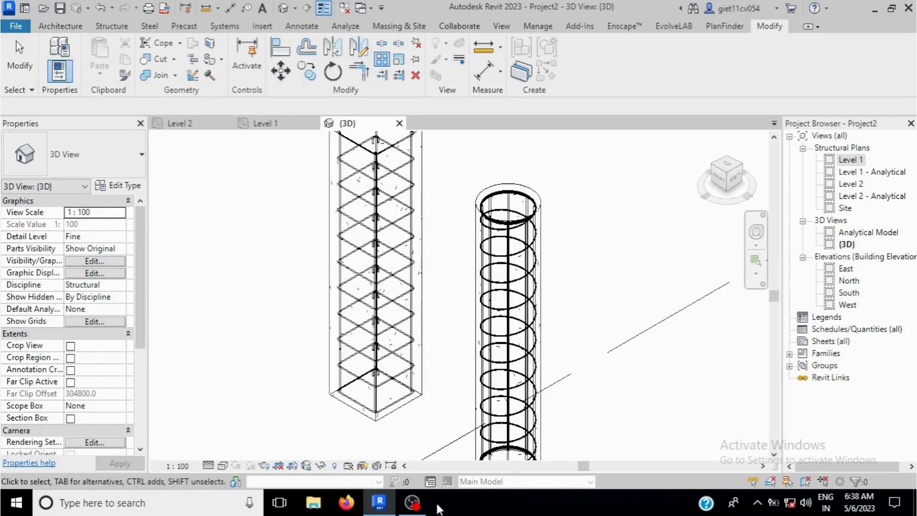